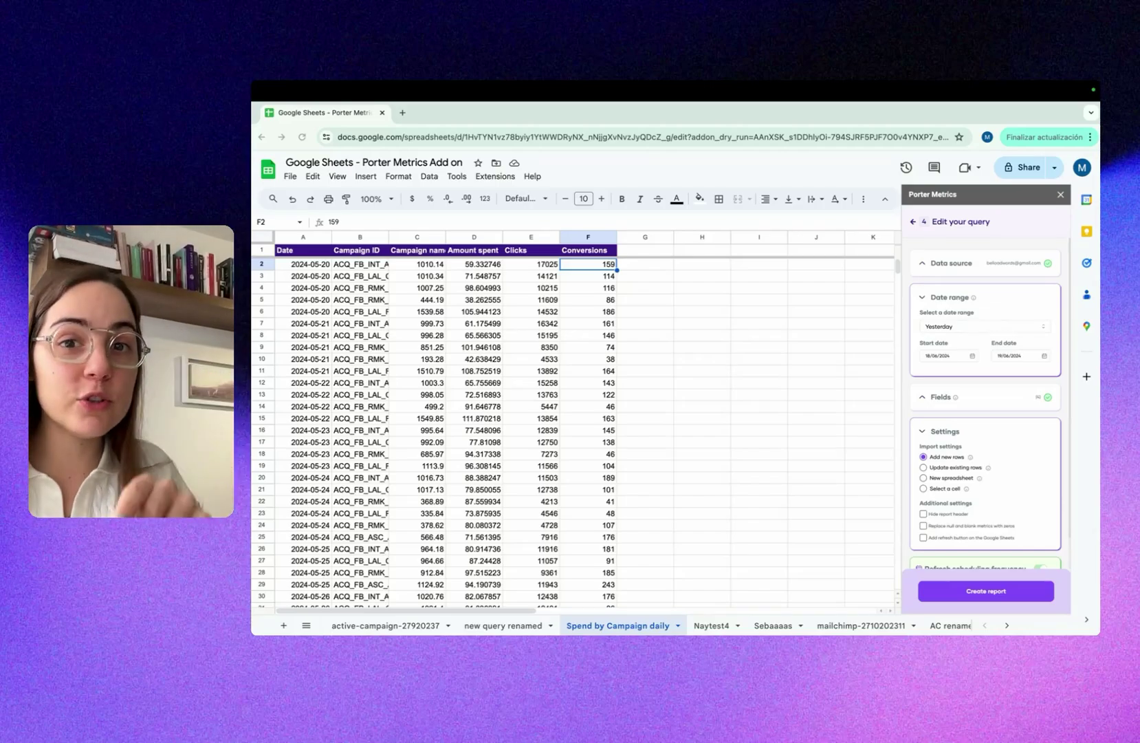
- Scroll Notion's Google Sheets page past the reporting examples to the Funcionalidades Google Sheets list
{"action": "scroll", "coordinate": [983, 325], "scroll_direction": "down", "scroll_amount": 1}
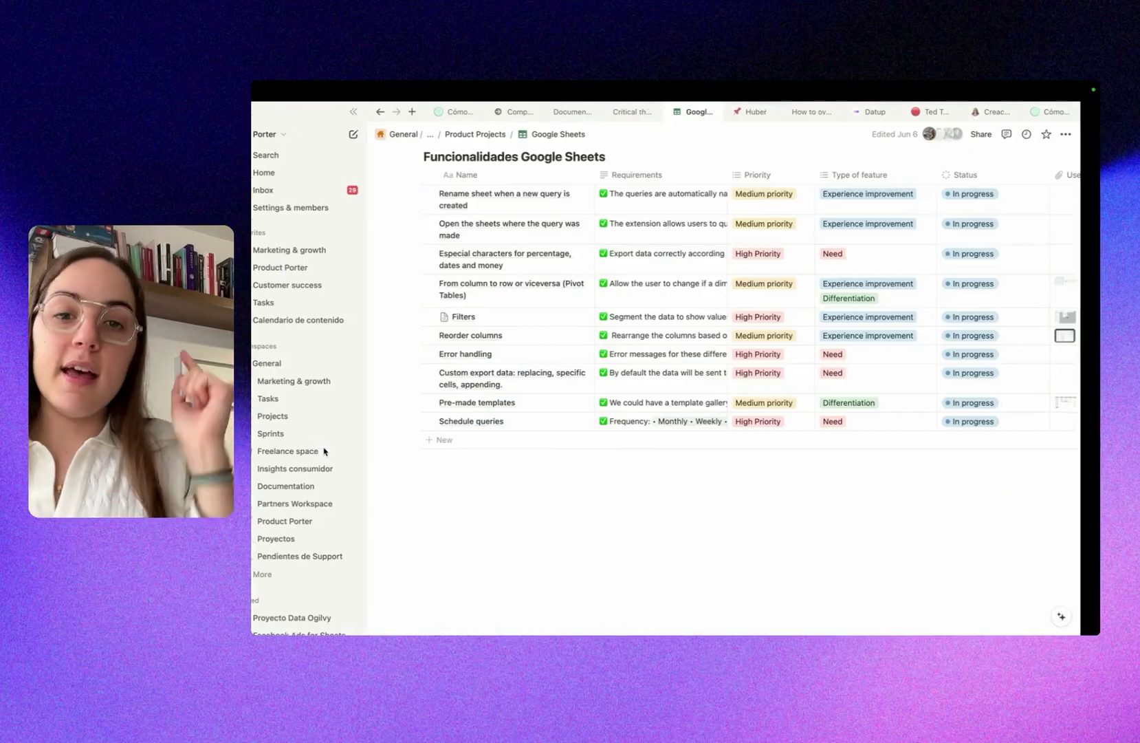
{"action": "scroll", "coordinate": [494, 451], "scroll_direction": "up", "scroll_amount": 10}
{"action": "scroll", "coordinate": [494, 450], "scroll_direction": "up", "scroll_amount": 1}
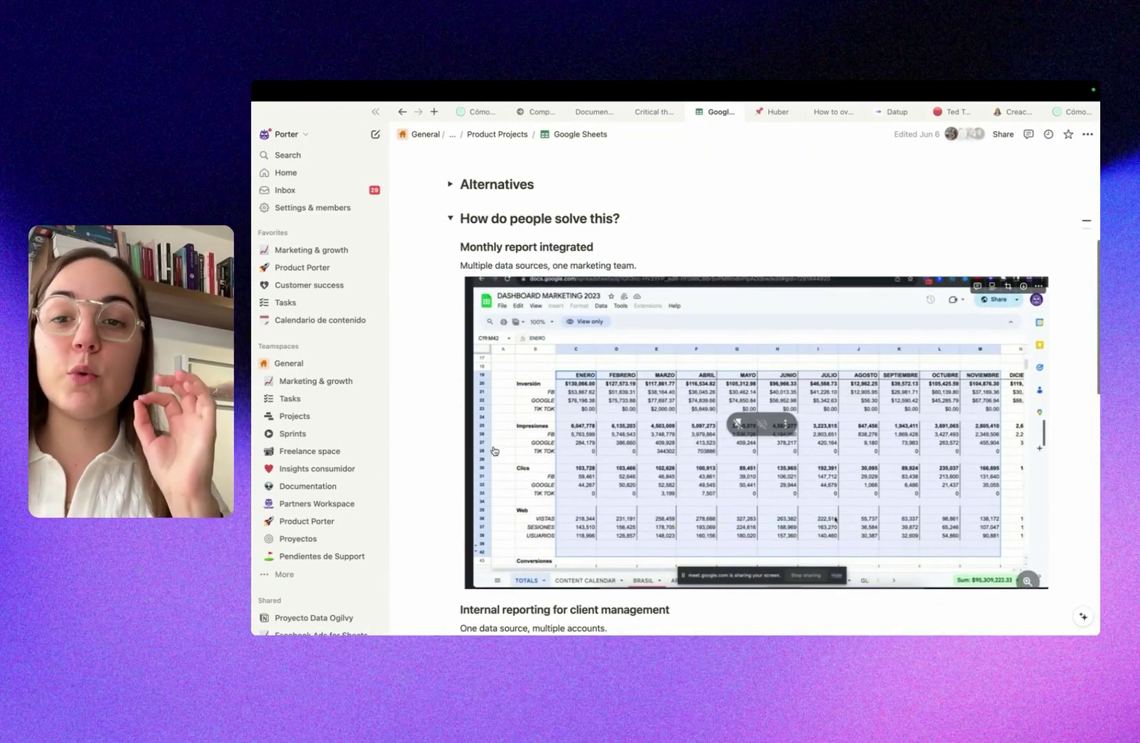
{"action": "scroll", "coordinate": [523, 241], "scroll_direction": "down", "scroll_amount": 10}
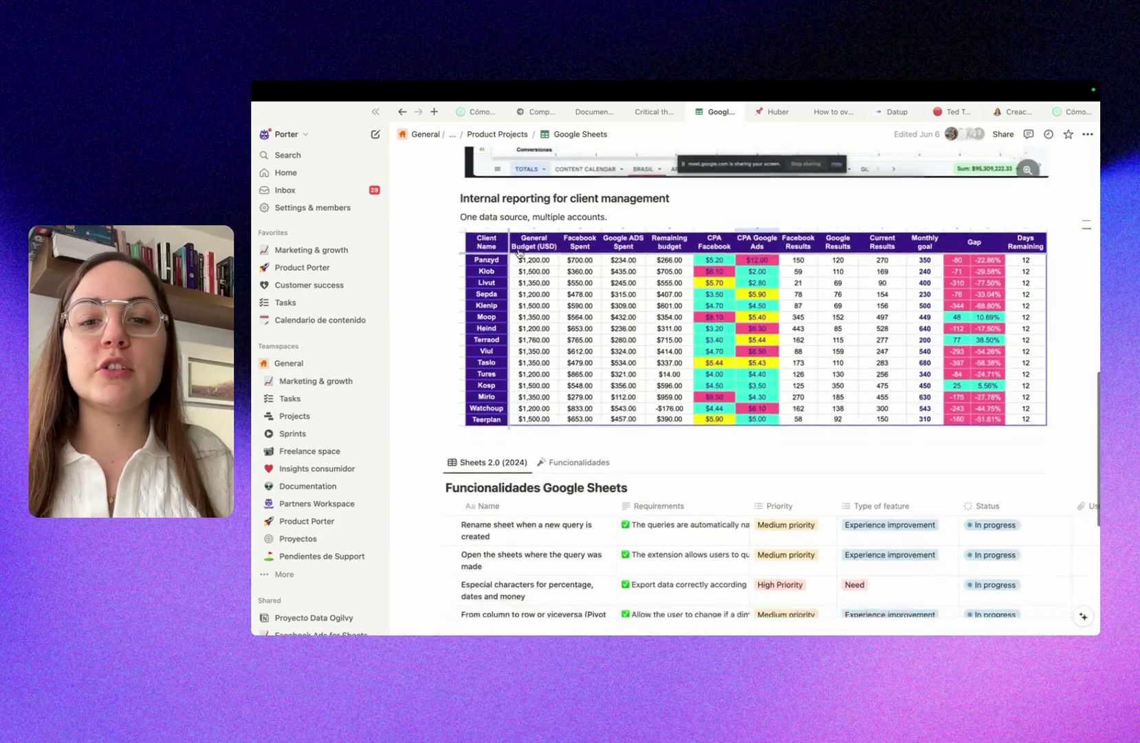
- Switch to Figma's Porter Metrics UX-UI file and browse the Data Sources, Date, Filters and Settings boards
{"action": "key", "text": "super+Tab"}
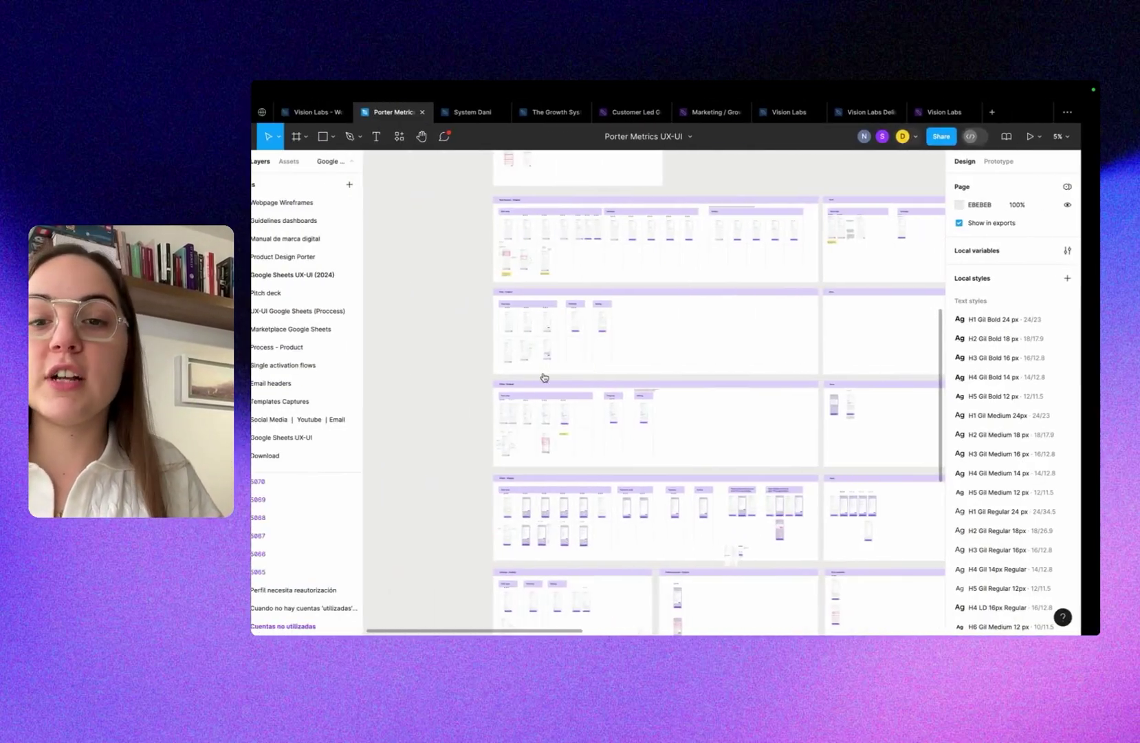
{"action": "scroll", "coordinate": [571, 279], "scroll_direction": "up", "scroll_amount": 5}
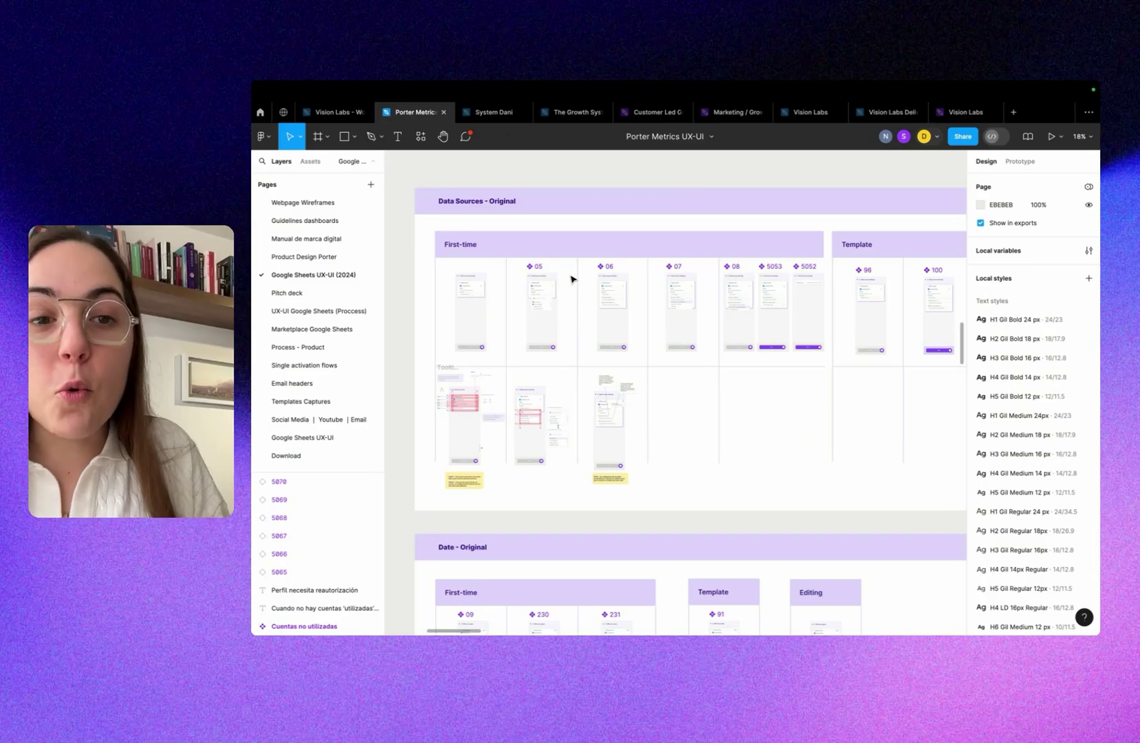
{"action": "scroll", "coordinate": [570, 279], "scroll_direction": "down", "scroll_amount": 5}
{"action": "scroll", "coordinate": [571, 278], "scroll_direction": "down", "scroll_amount": 4}
{"action": "scroll", "coordinate": [571, 278], "scroll_direction": "up", "scroll_amount": 6}
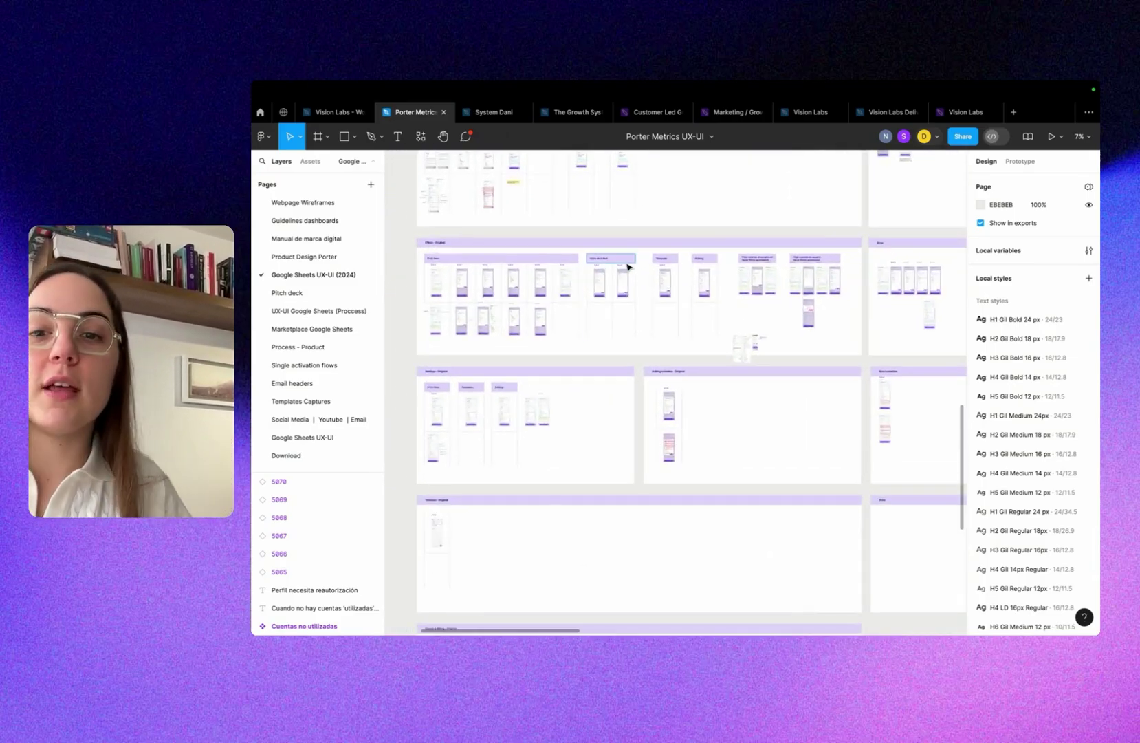
{"action": "scroll", "coordinate": [627, 267], "scroll_direction": "down", "scroll_amount": 3}
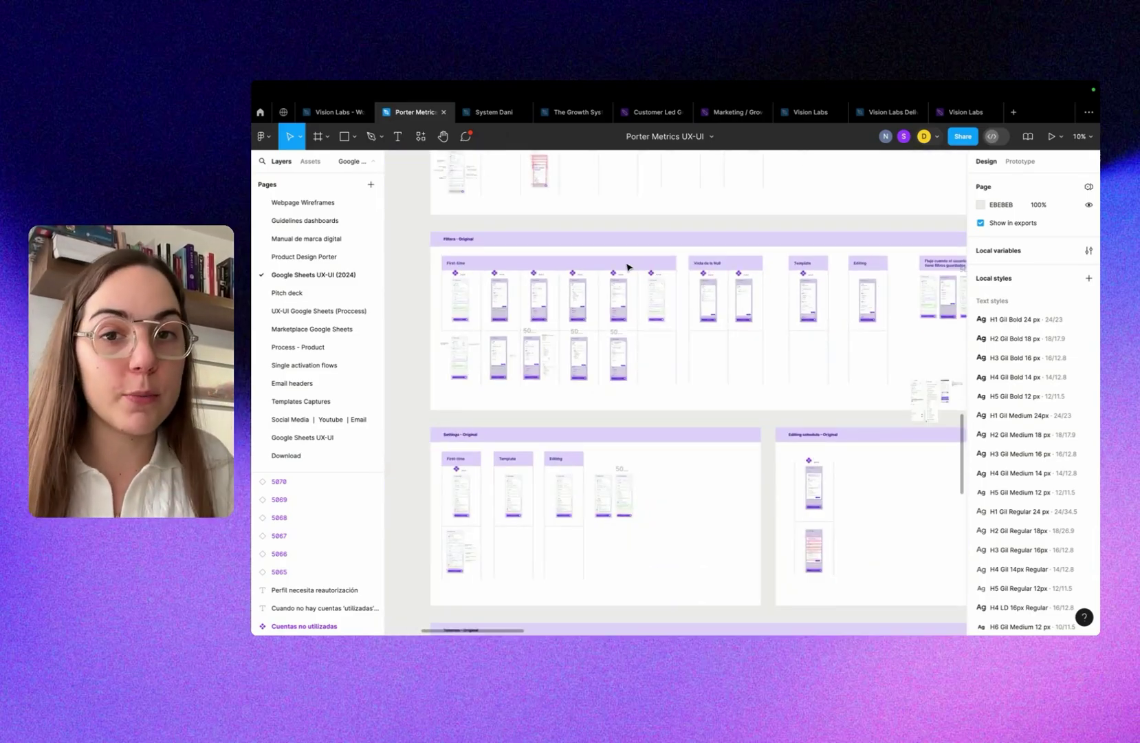
- Move from the design file through Notion to the Google Sheets tab's Porter Metrics data source list
{"action": "key", "text": "ctrl+Right"}
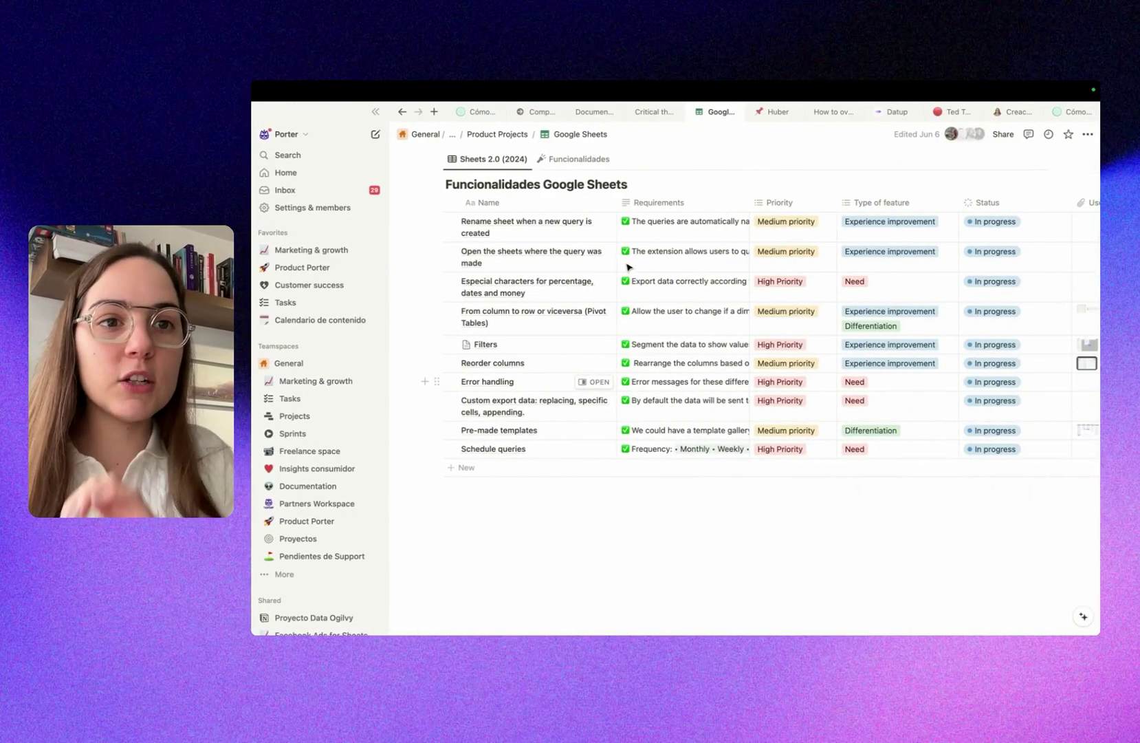
{"action": "scroll", "coordinate": [625, 265], "scroll_direction": "up", "scroll_amount": 3}
{"action": "key", "text": "ctrl+Right"}
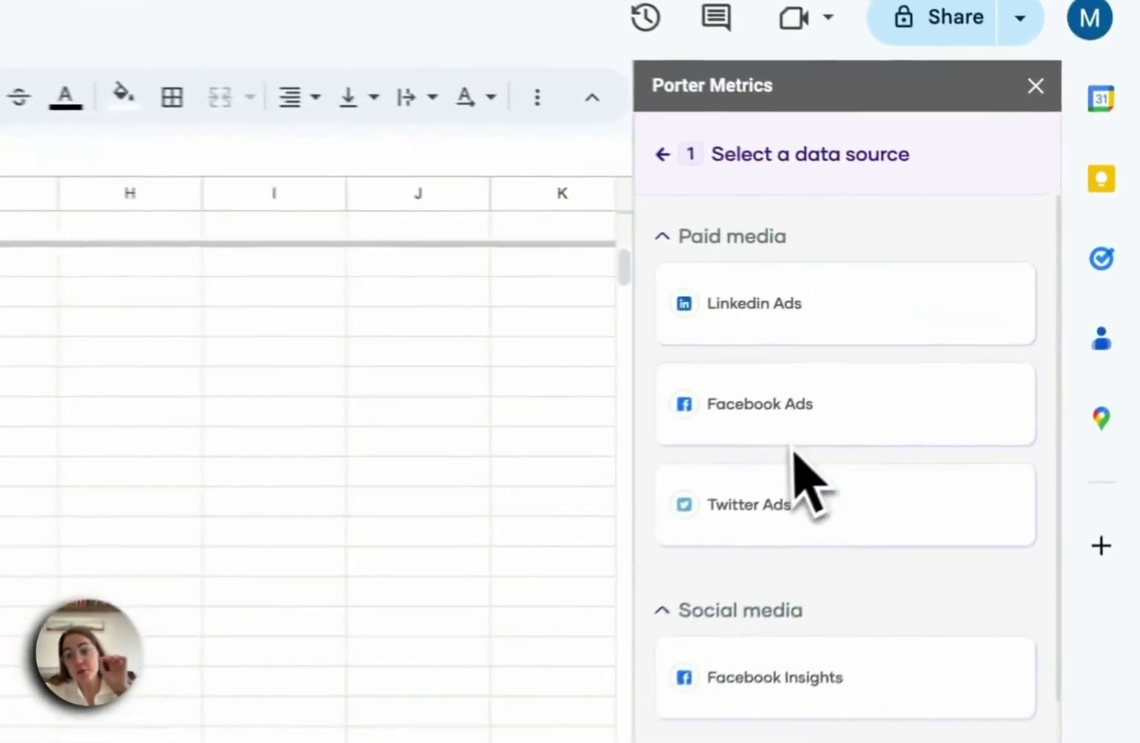
- Choose Facebook Ads as the Porter Metrics data source
{"action": "left_click", "coordinate": [954, 335]}
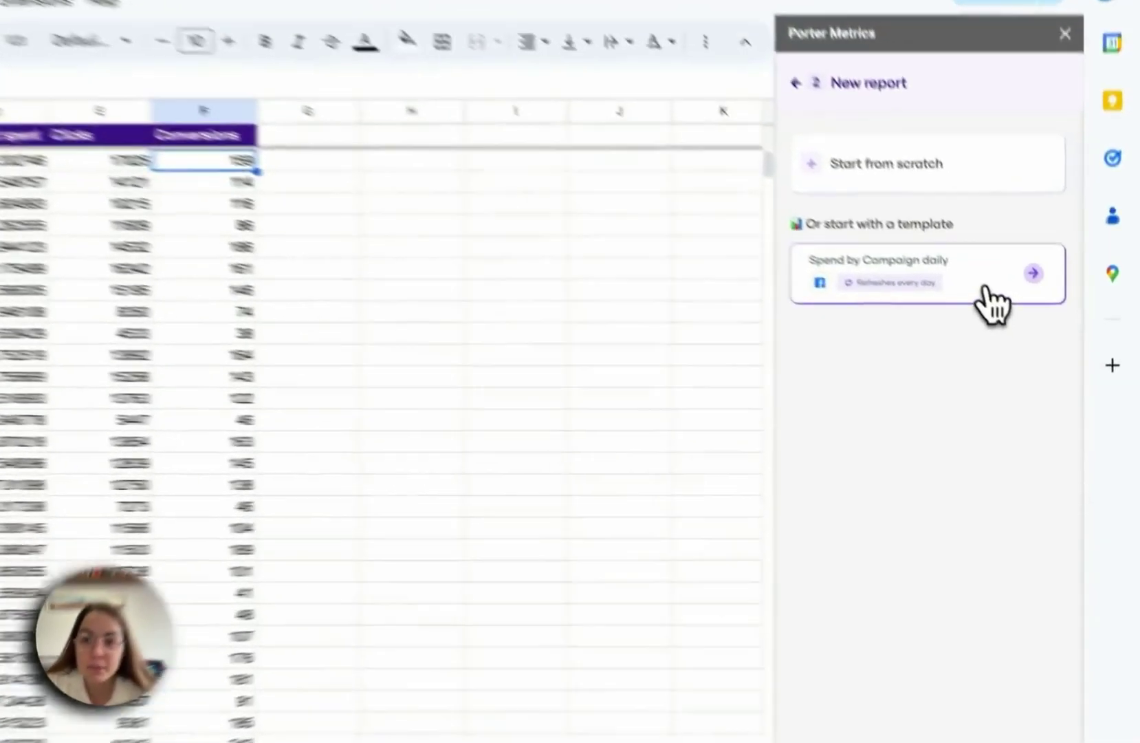
- Use the Spend by Campaign daily template with the first profile and first ad account, then continue
{"action": "left_click", "coordinate": [1026, 346]}
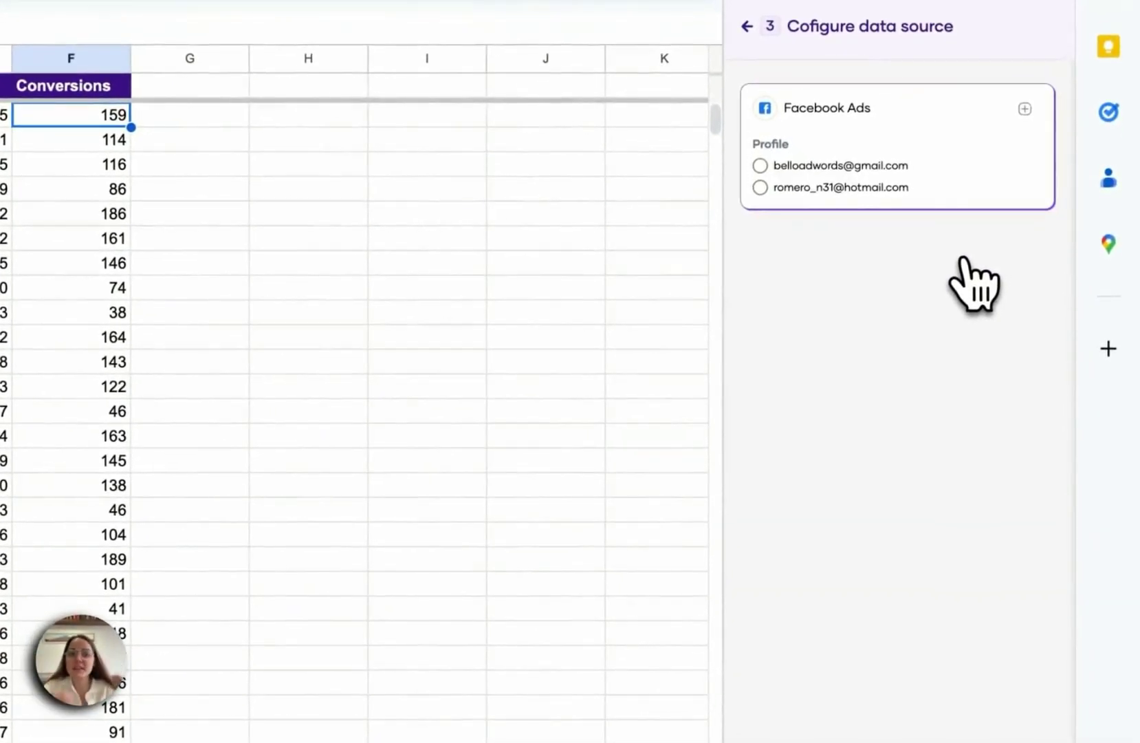
{"action": "left_click", "coordinate": [760, 165]}
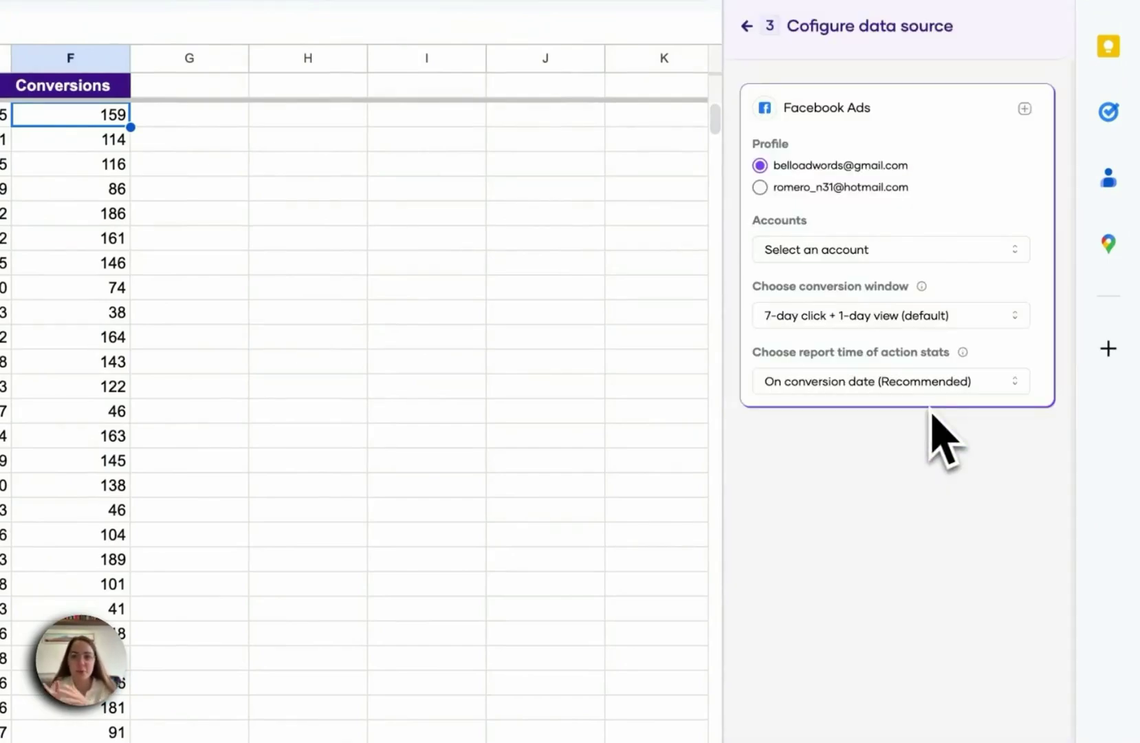
{"action": "left_click", "coordinate": [876, 251]}
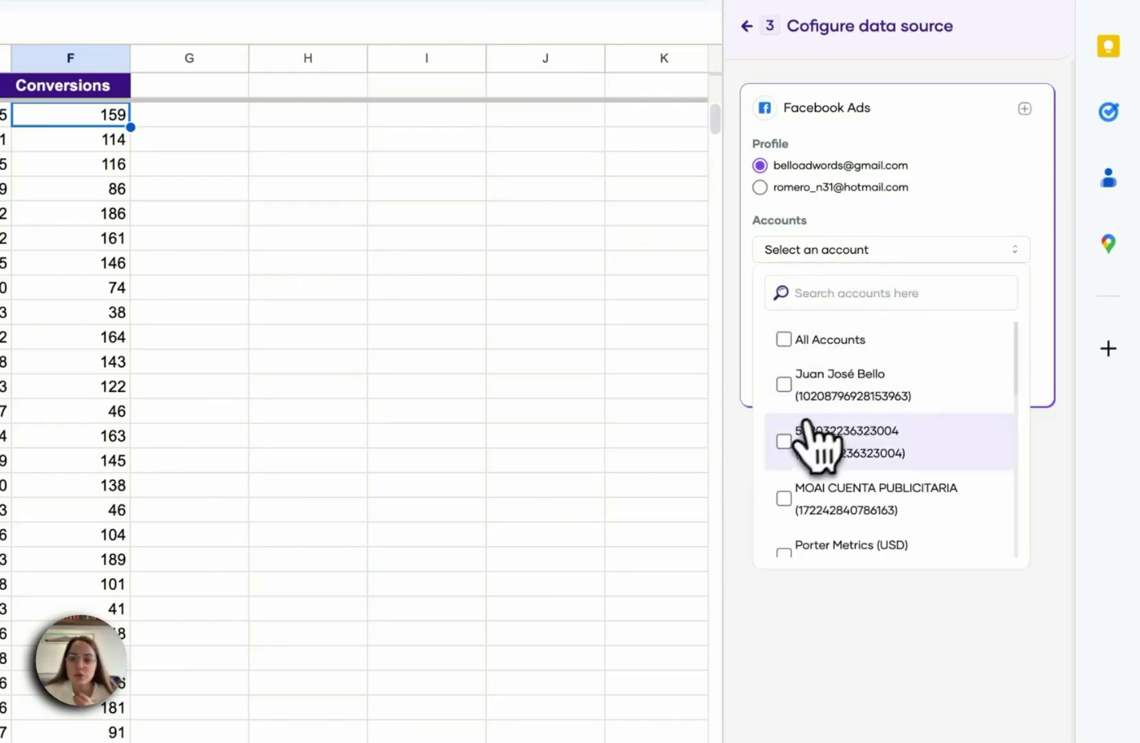
{"action": "left_click", "coordinate": [787, 402]}
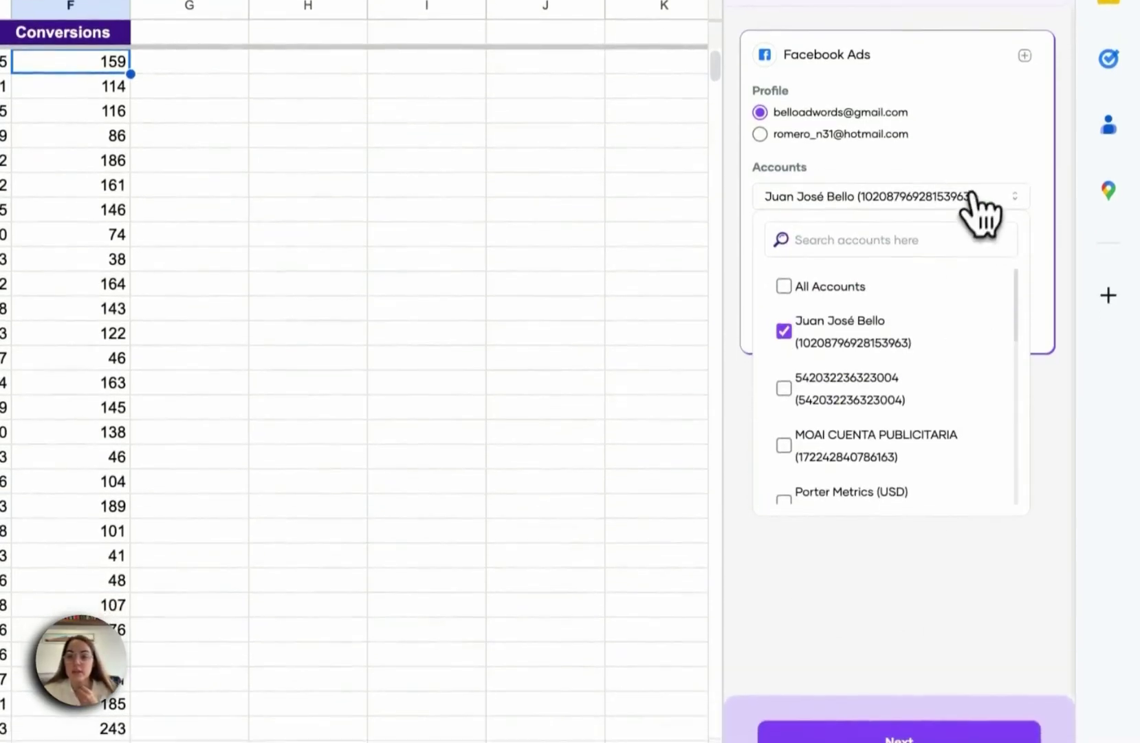
{"action": "left_click", "coordinate": [976, 251]}
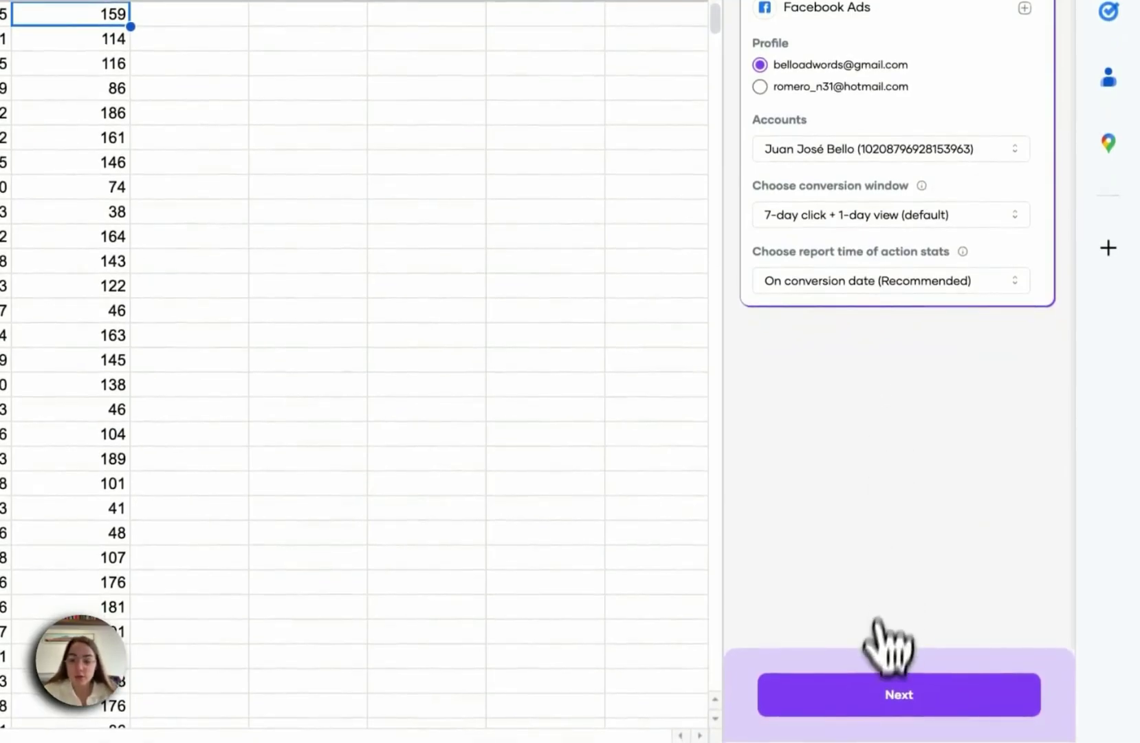
{"action": "left_click", "coordinate": [872, 734]}
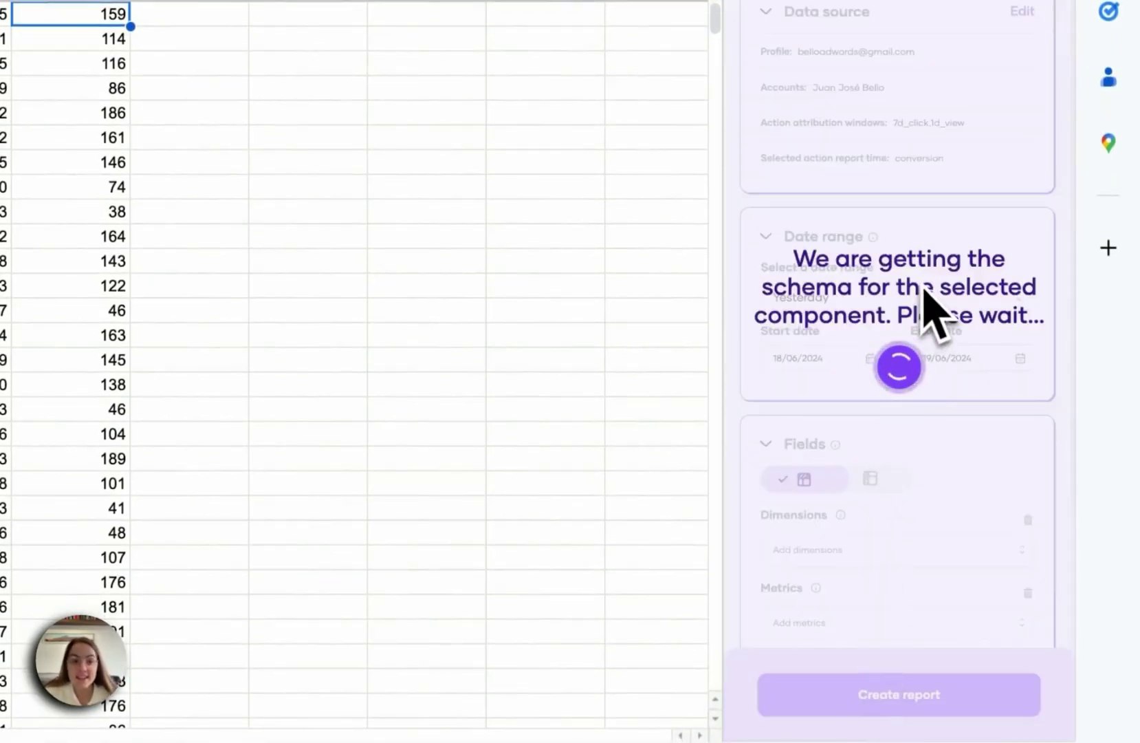
- Scroll the Edit your query panel and open the daily Refresh scheduling frequency for editing
{"action": "scroll", "coordinate": [894, 206], "scroll_direction": "down", "scroll_amount": 6}
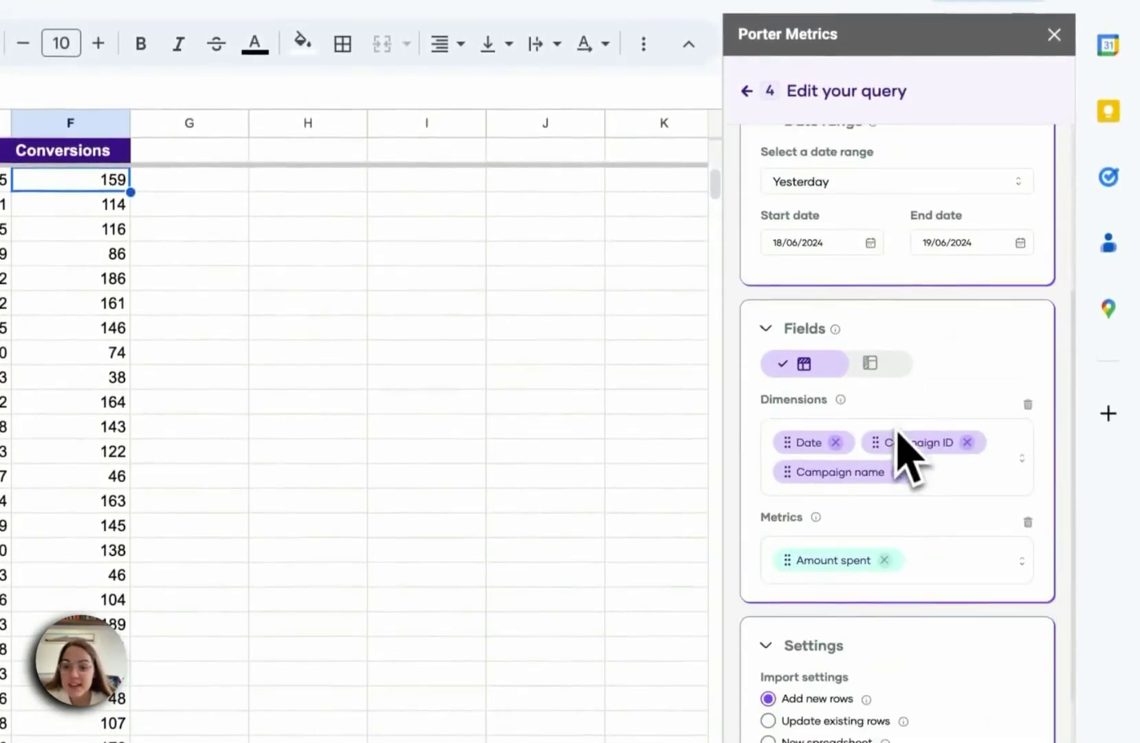
{"action": "scroll", "coordinate": [904, 275], "scroll_direction": "up", "scroll_amount": 6}
{"action": "scroll", "coordinate": [911, 501], "scroll_direction": "down", "scroll_amount": 3}
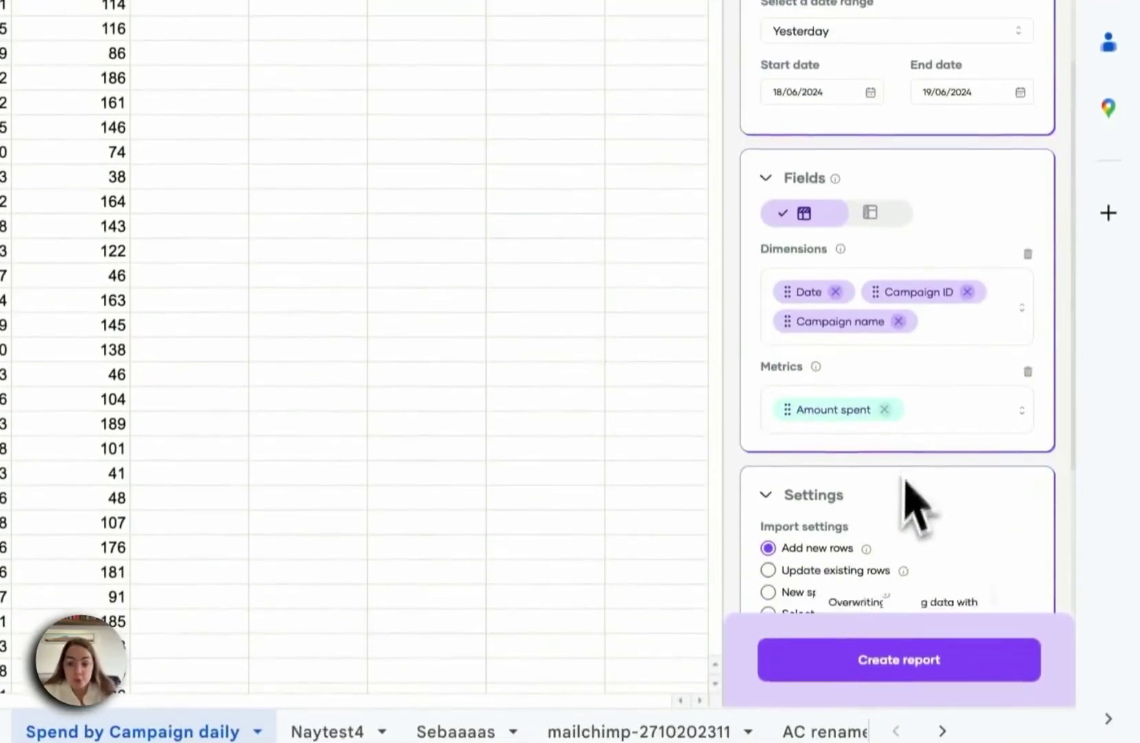
{"action": "scroll", "coordinate": [901, 550], "scroll_direction": "down", "scroll_amount": 3}
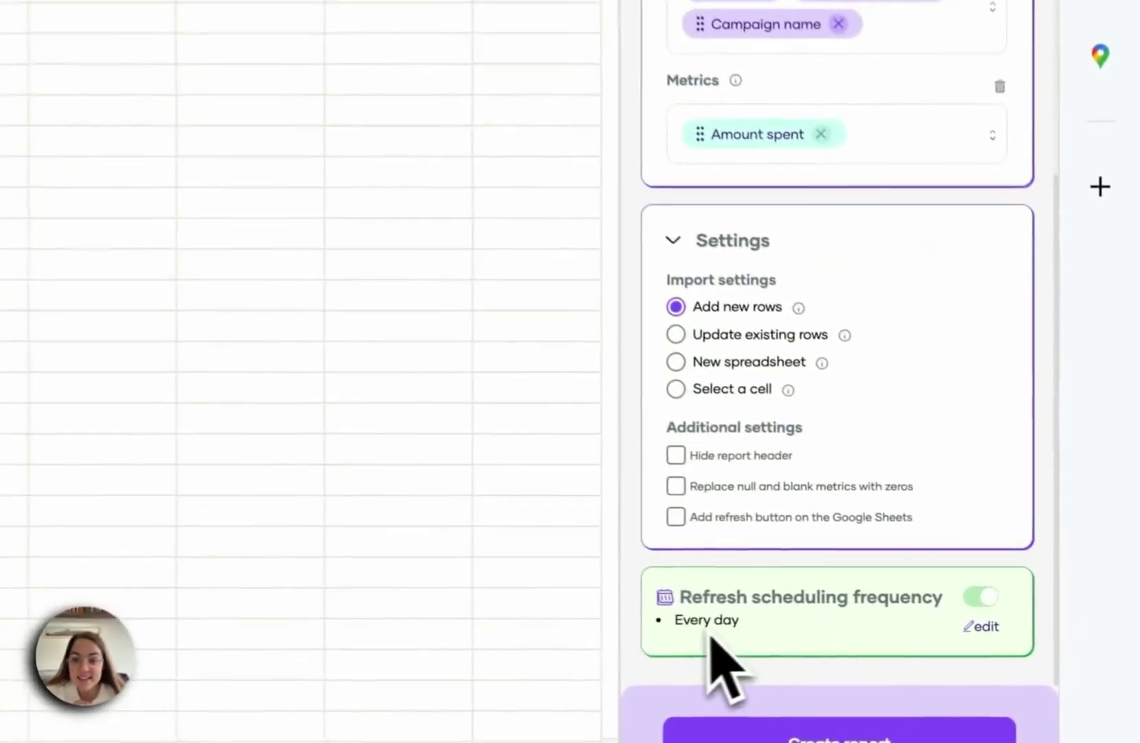
{"action": "scroll", "coordinate": [942, 632], "scroll_direction": "up", "scroll_amount": 3}
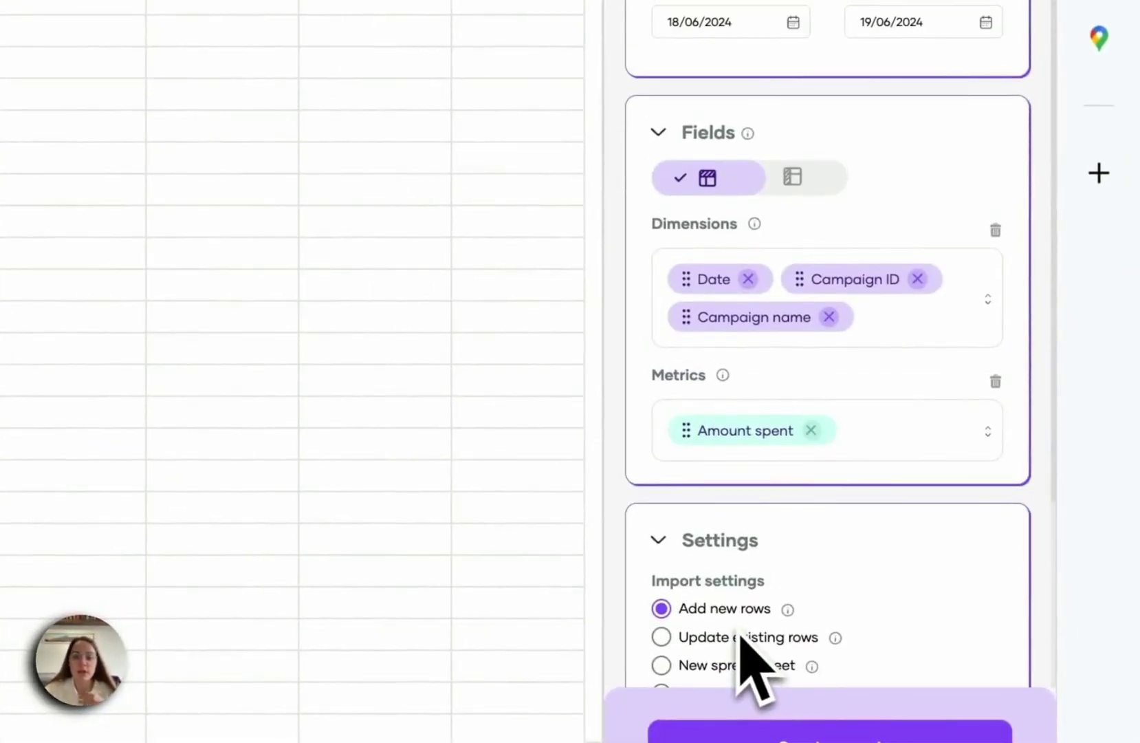
{"action": "scroll", "coordinate": [798, 502], "scroll_direction": "down", "scroll_amount": 5}
{"action": "left_click", "coordinate": [980, 627]}
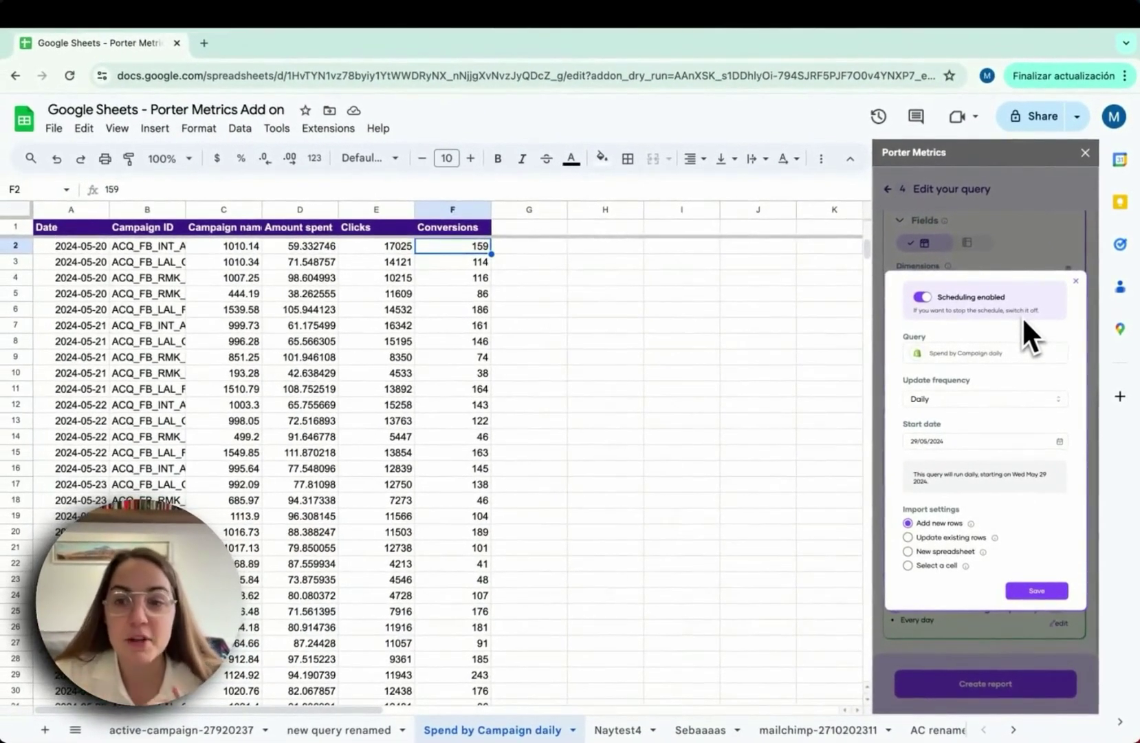
- Close the scheduling dialog and collapse the Data source and Date range sections
{"action": "left_click", "coordinate": [1076, 282]}
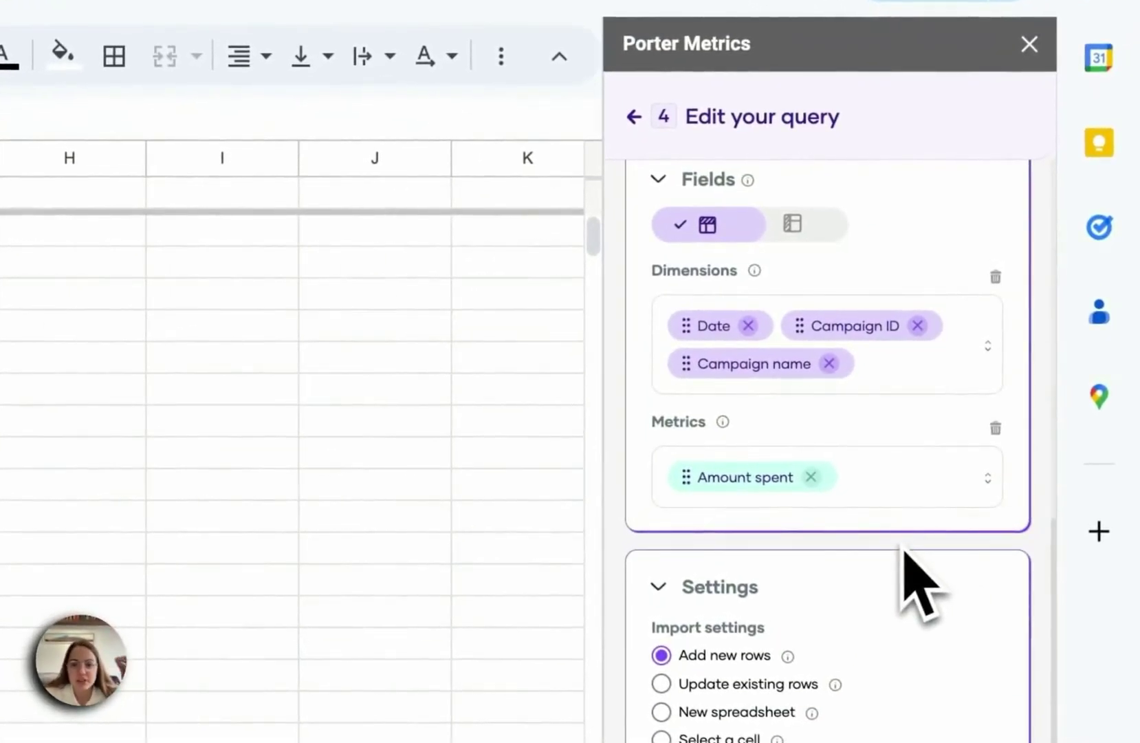
{"action": "scroll", "coordinate": [906, 550], "scroll_direction": "up", "scroll_amount": 6}
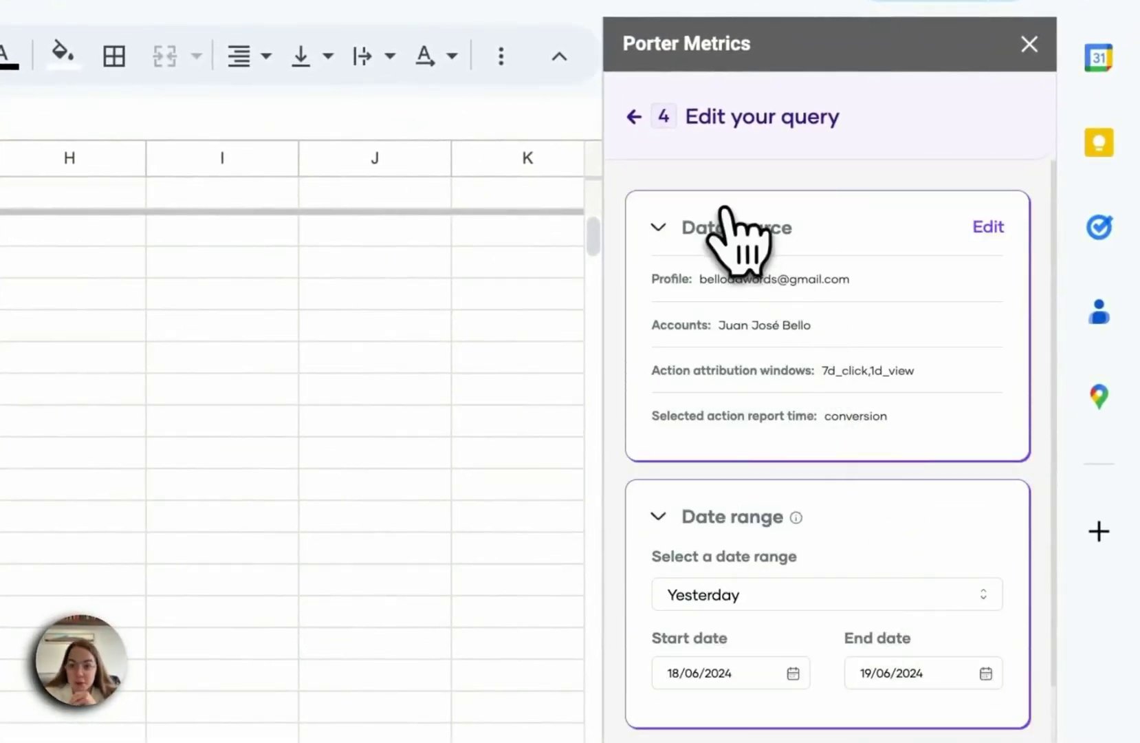
{"action": "left_click", "coordinate": [725, 213]}
{"action": "left_click", "coordinate": [674, 316]}
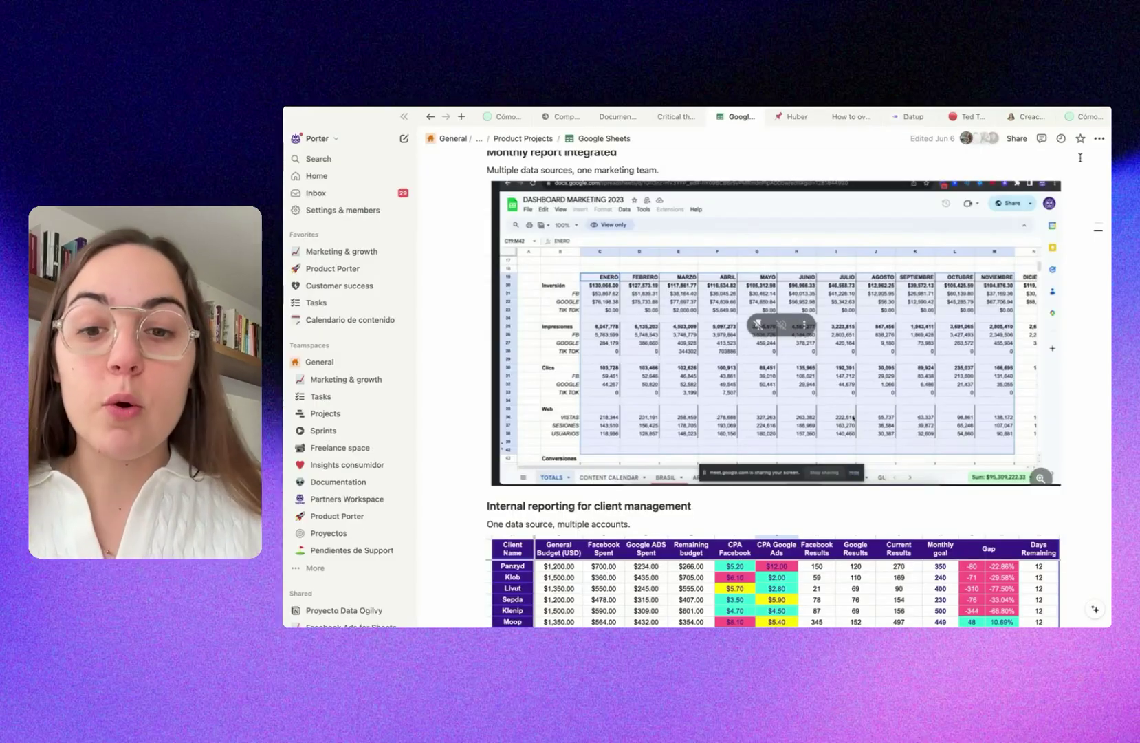
- Scroll up Notion's Google Sheets project page to the monthly and client reporting examples
{"action": "scroll", "coordinate": [809, 316], "scroll_direction": "up", "scroll_amount": 2}
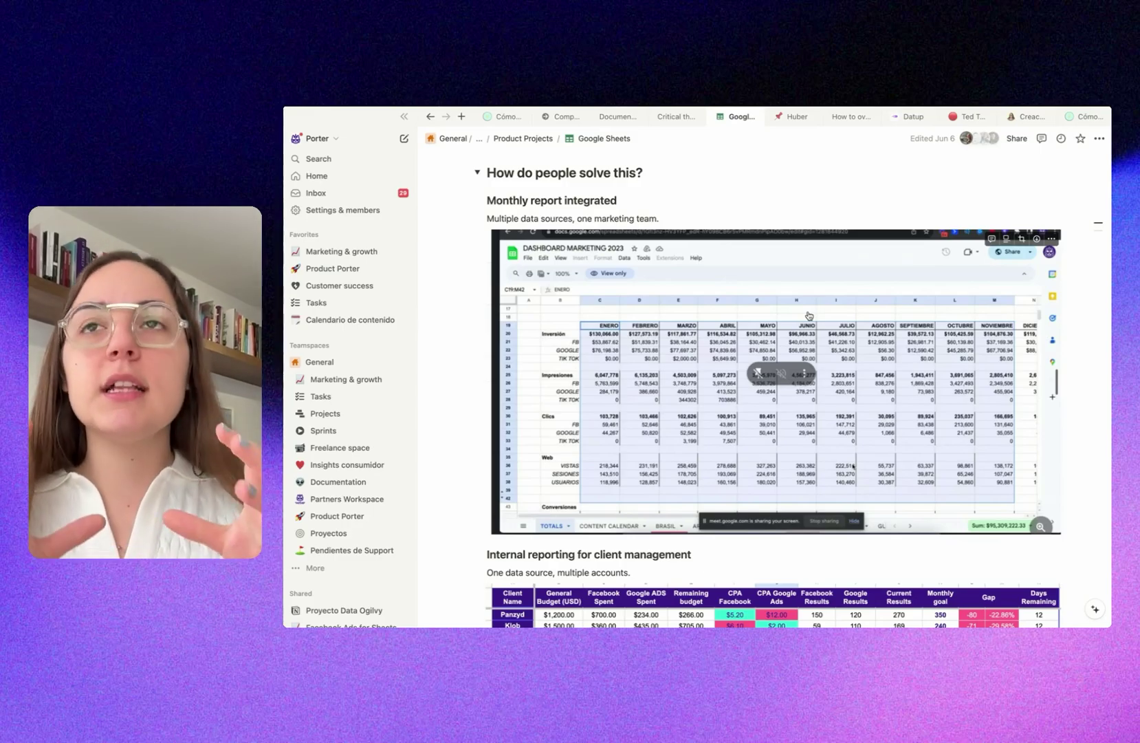
{"action": "scroll", "coordinate": [771, 346], "scroll_direction": "down", "scroll_amount": 1}
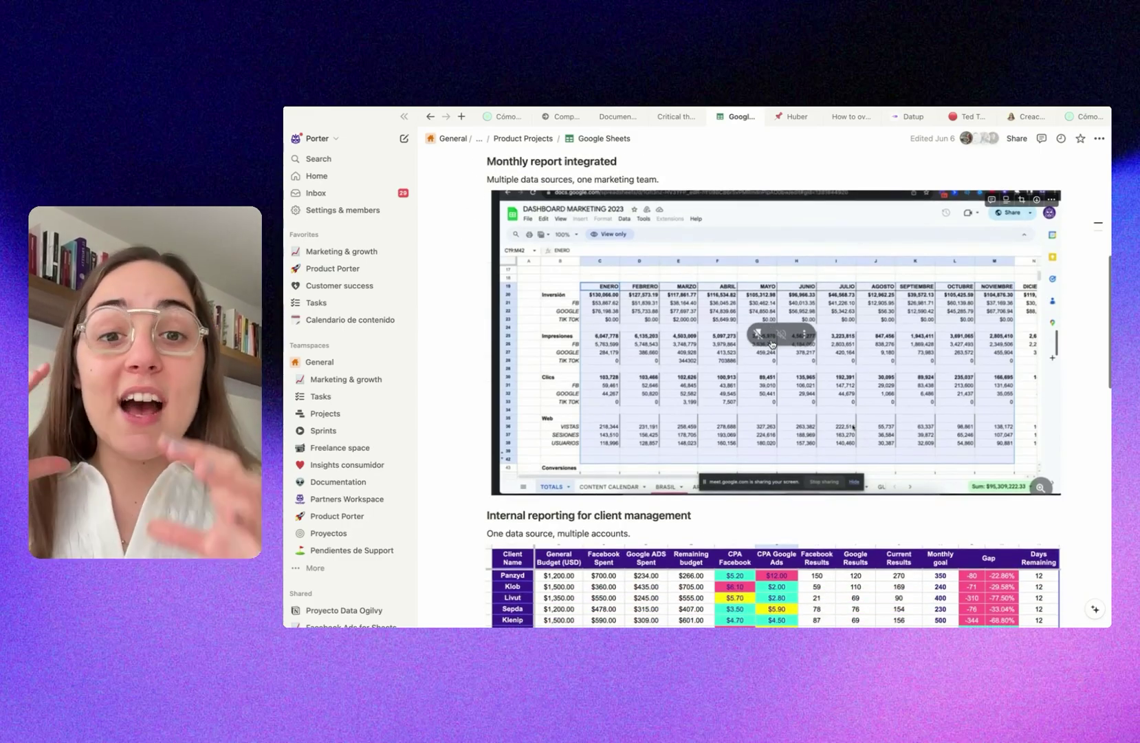
{"action": "scroll", "coordinate": [744, 408], "scroll_direction": "down", "scroll_amount": 10}
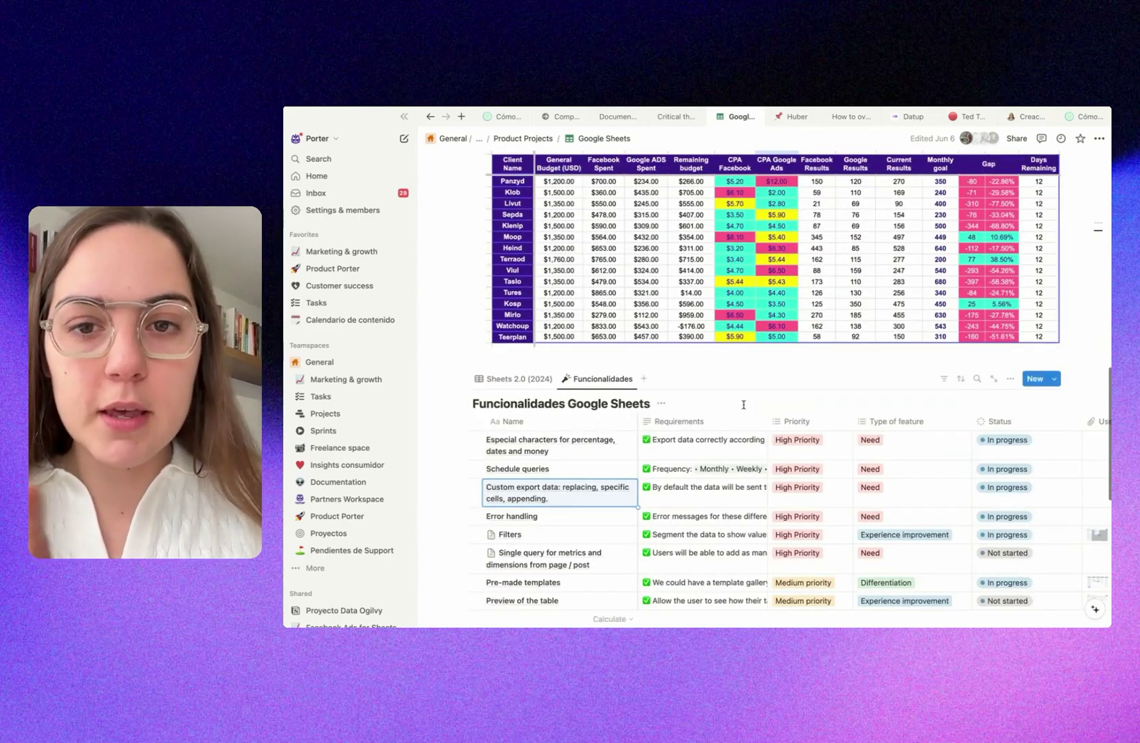
{"action": "scroll", "coordinate": [744, 409], "scroll_direction": "up", "scroll_amount": 5}
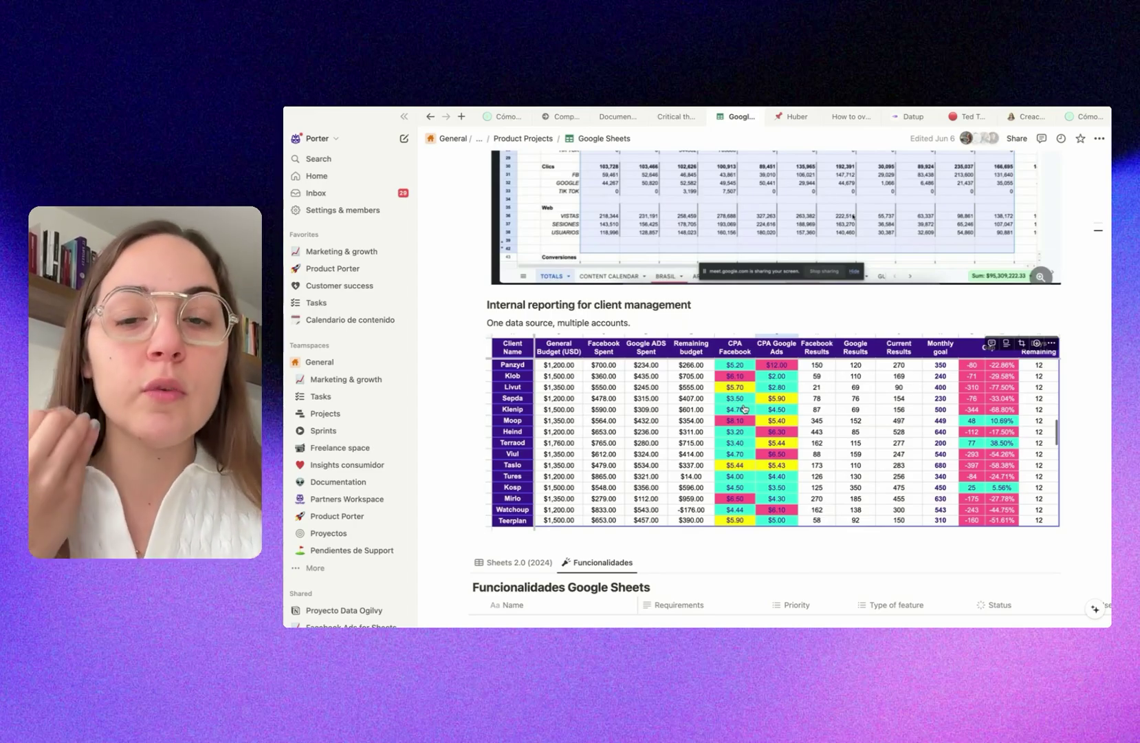
{"action": "scroll", "coordinate": [744, 408], "scroll_direction": "down", "scroll_amount": 10}
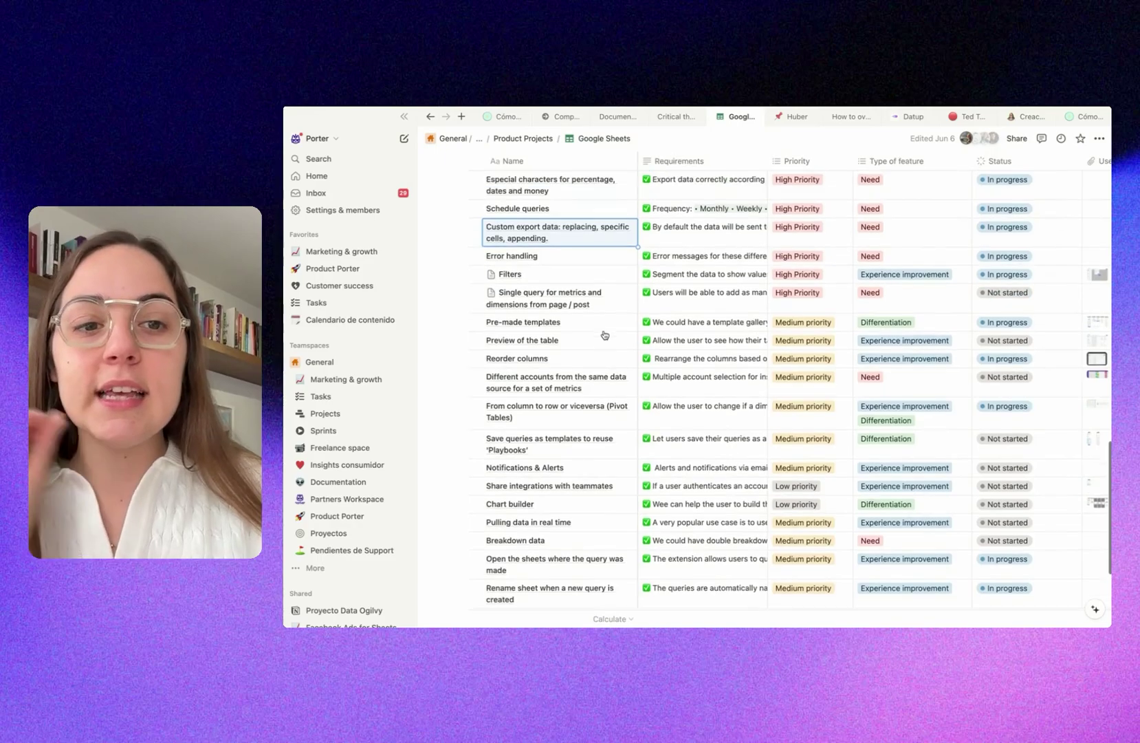
- Enlarge and close the Reorder columns preview and another feature's use-case reference image
{"action": "scroll", "coordinate": [604, 335], "scroll_direction": "up", "scroll_amount": 1}
{"action": "scroll", "coordinate": [603, 336], "scroll_direction": "down", "scroll_amount": 1}
{"action": "scroll", "coordinate": [619, 338], "scroll_direction": "right", "scroll_amount": 5}
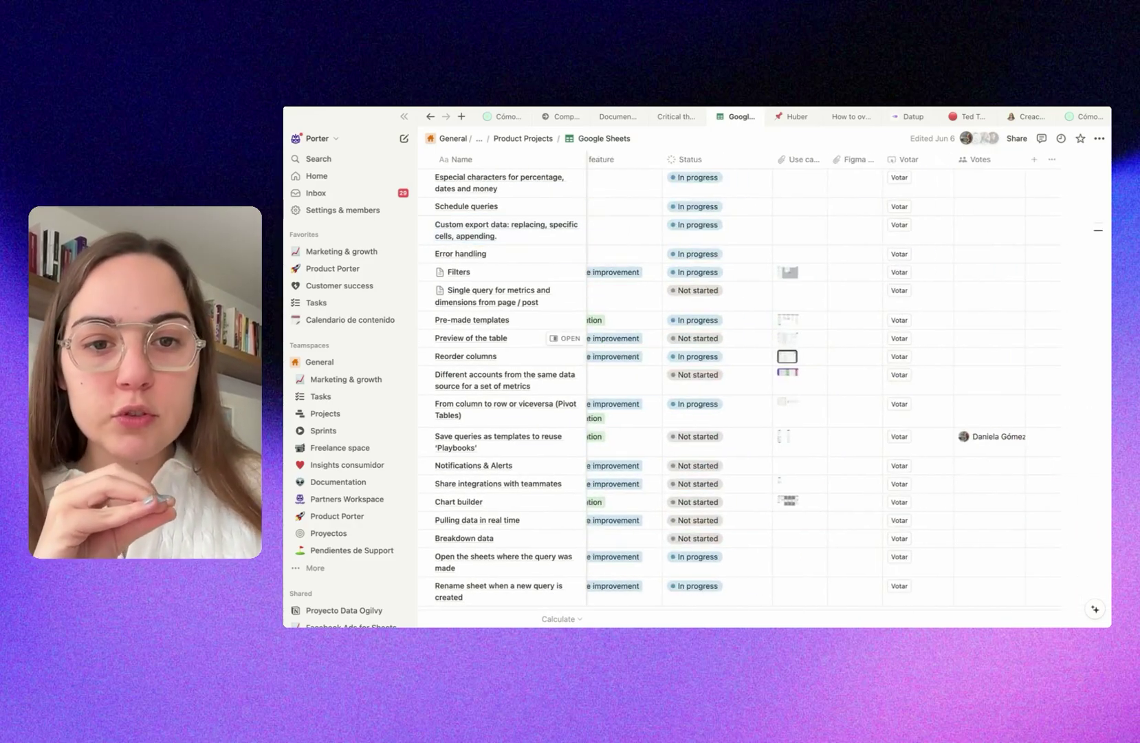
{"action": "left_click", "coordinate": [783, 354]}
{"action": "left_click", "coordinate": [1102, 294]}
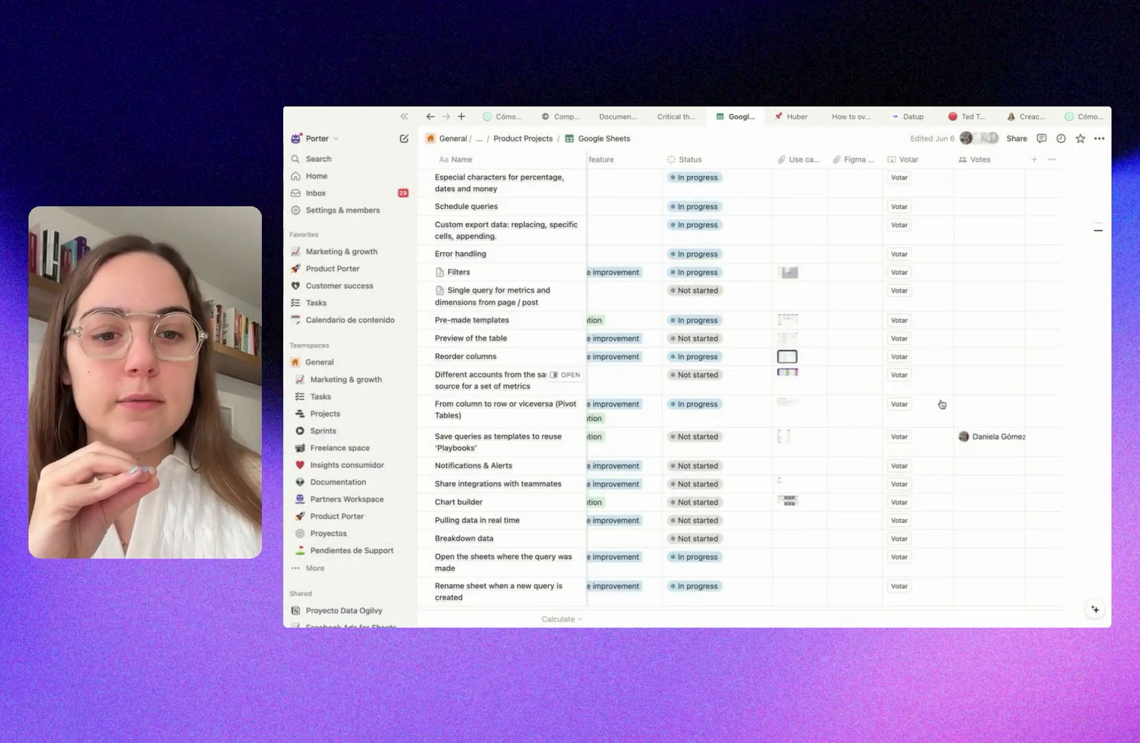
{"action": "left_click", "coordinate": [785, 401]}
{"action": "key", "text": "Escape"}
{"action": "scroll", "coordinate": [783, 355], "scroll_direction": "left", "scroll_amount": 5}
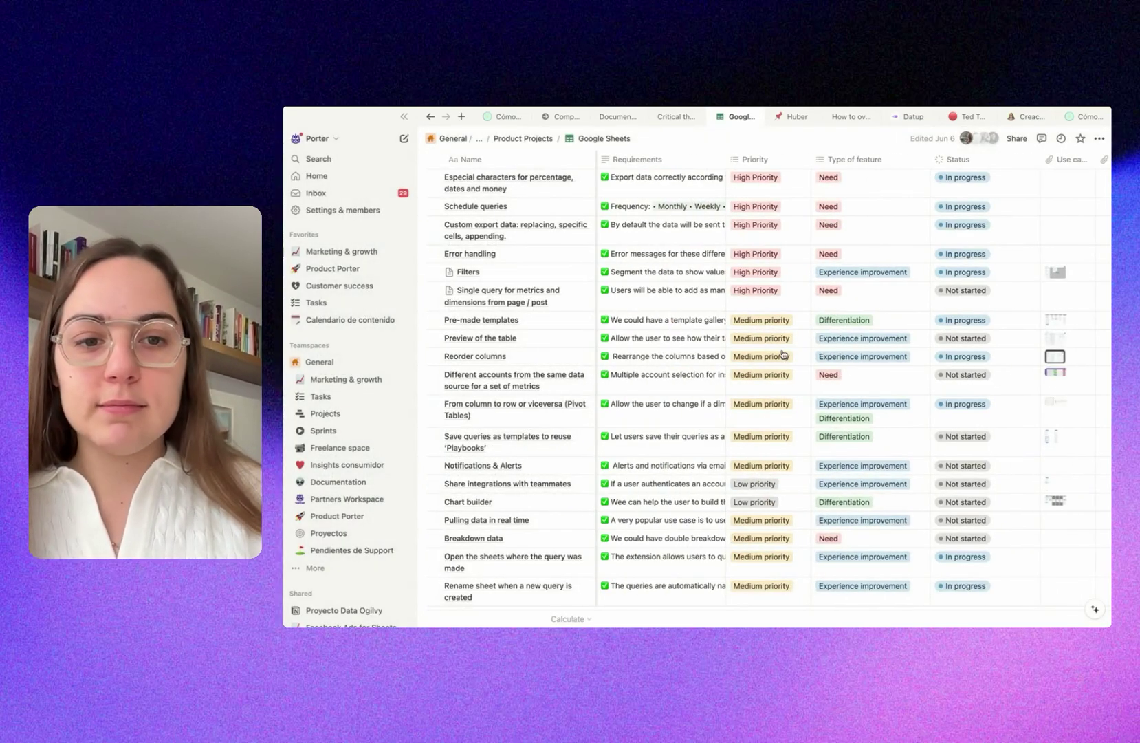
{"action": "scroll", "coordinate": [783, 355], "scroll_direction": "left", "scroll_amount": 2}
- Switch the features list to the Sheets 2.0 (2024) view and browse its in-progress items
{"action": "scroll", "coordinate": [782, 355], "scroll_direction": "up", "scroll_amount": 2}
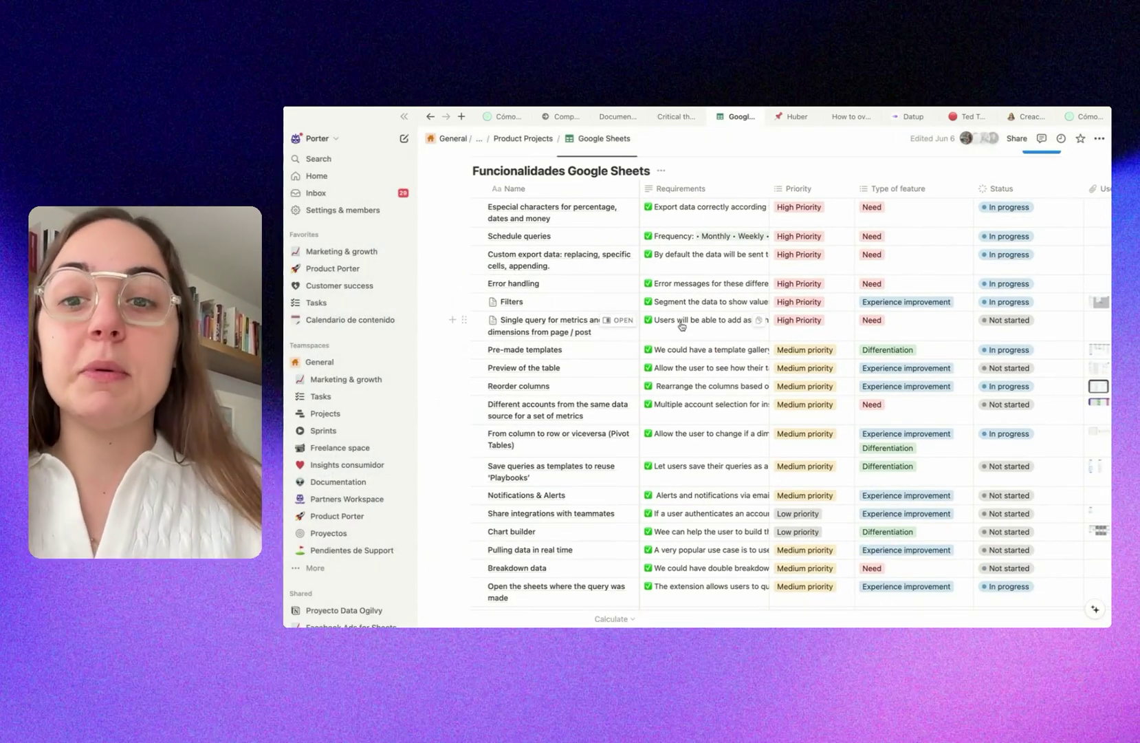
{"action": "scroll", "coordinate": [681, 326], "scroll_direction": "up", "scroll_amount": 3}
{"action": "left_click", "coordinate": [533, 311]}
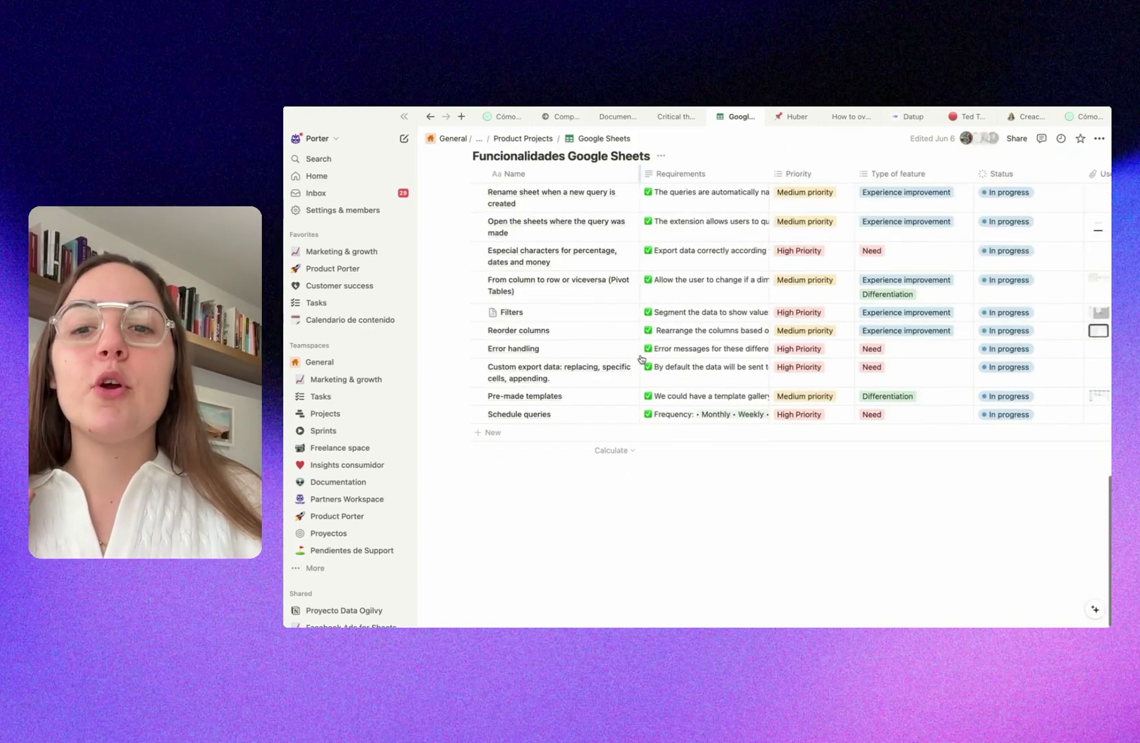
{"action": "scroll", "coordinate": [641, 358], "scroll_direction": "up", "scroll_amount": 10}
{"action": "scroll", "coordinate": [653, 330], "scroll_direction": "down", "scroll_amount": 10}
{"action": "scroll", "coordinate": [676, 284], "scroll_direction": "up", "scroll_amount": 2}
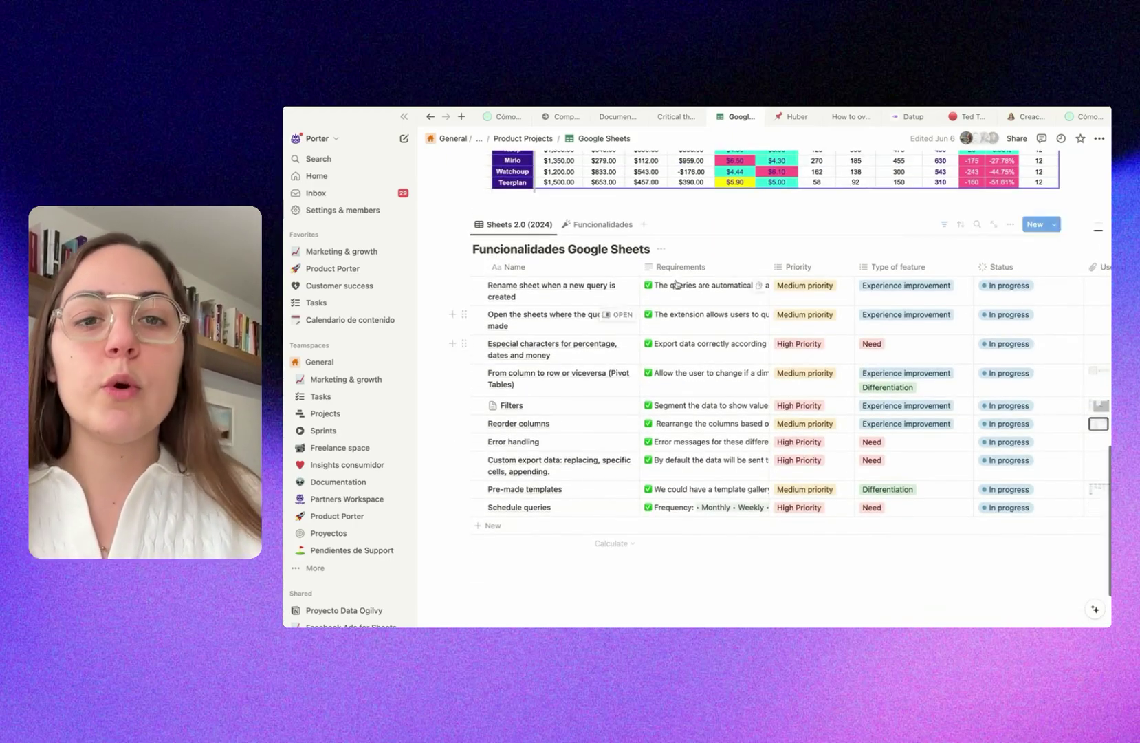
{"action": "scroll", "coordinate": [688, 261], "scroll_direction": "up", "scroll_amount": 3}
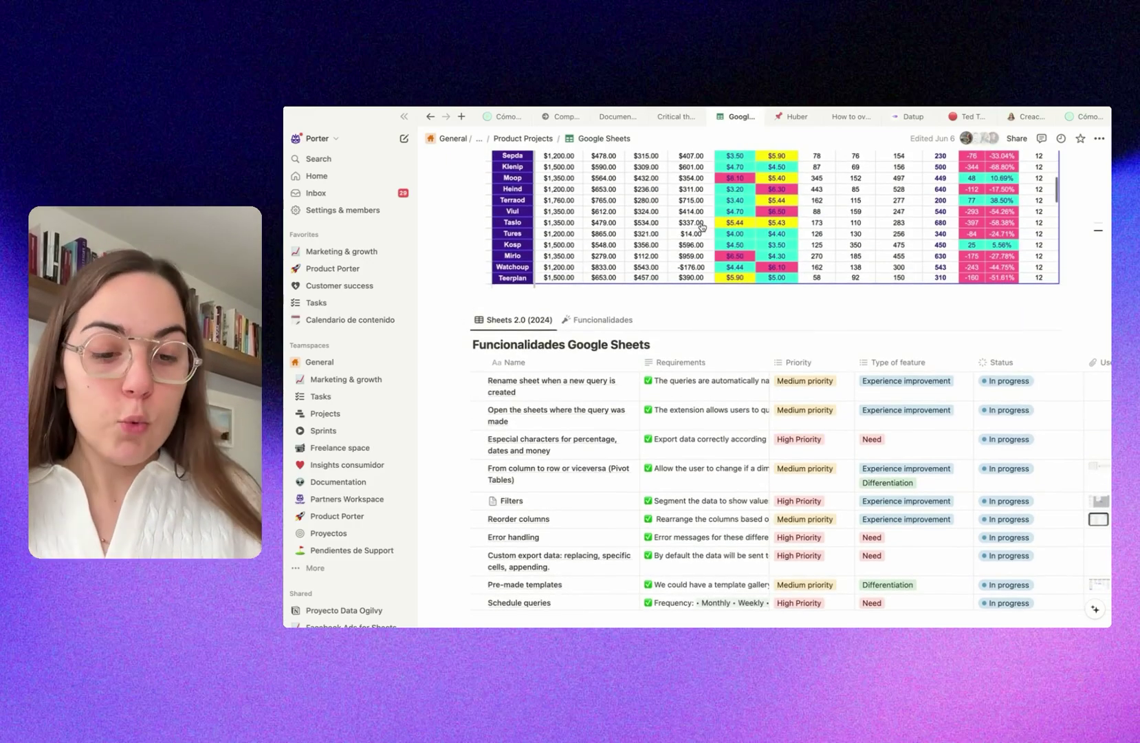
{"action": "scroll", "coordinate": [701, 227], "scroll_direction": "down", "scroll_amount": 3}
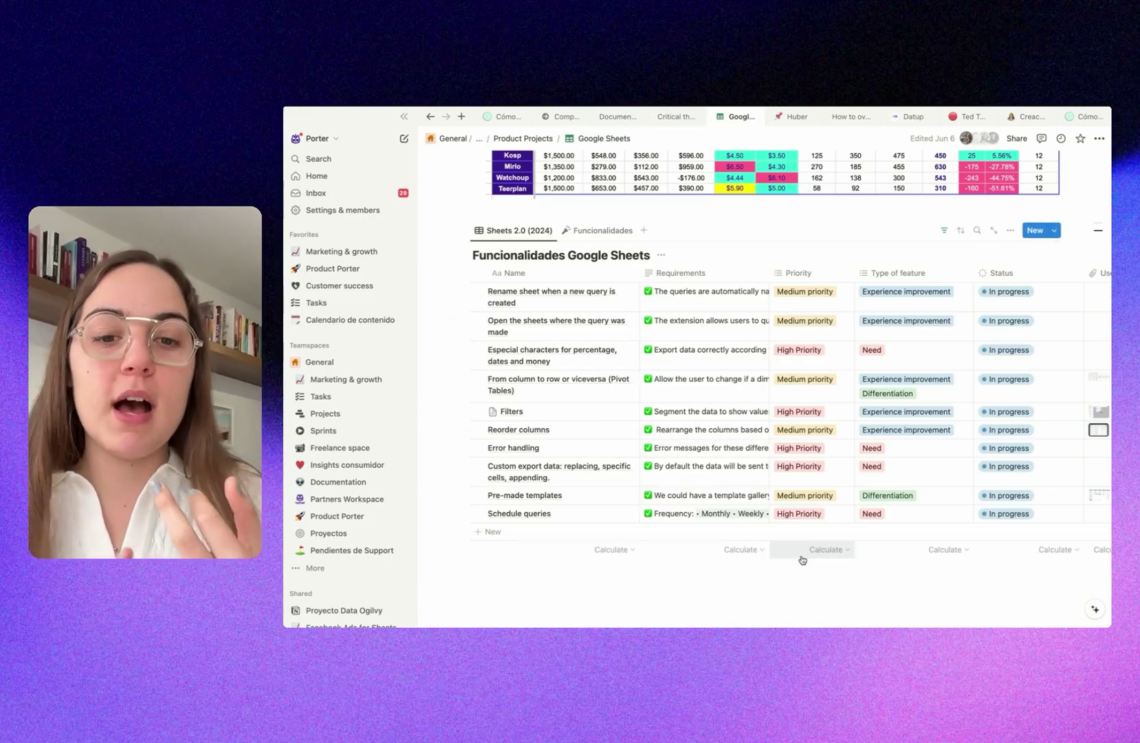
{"action": "scroll", "coordinate": [952, 358], "scroll_direction": "right", "scroll_amount": 2}
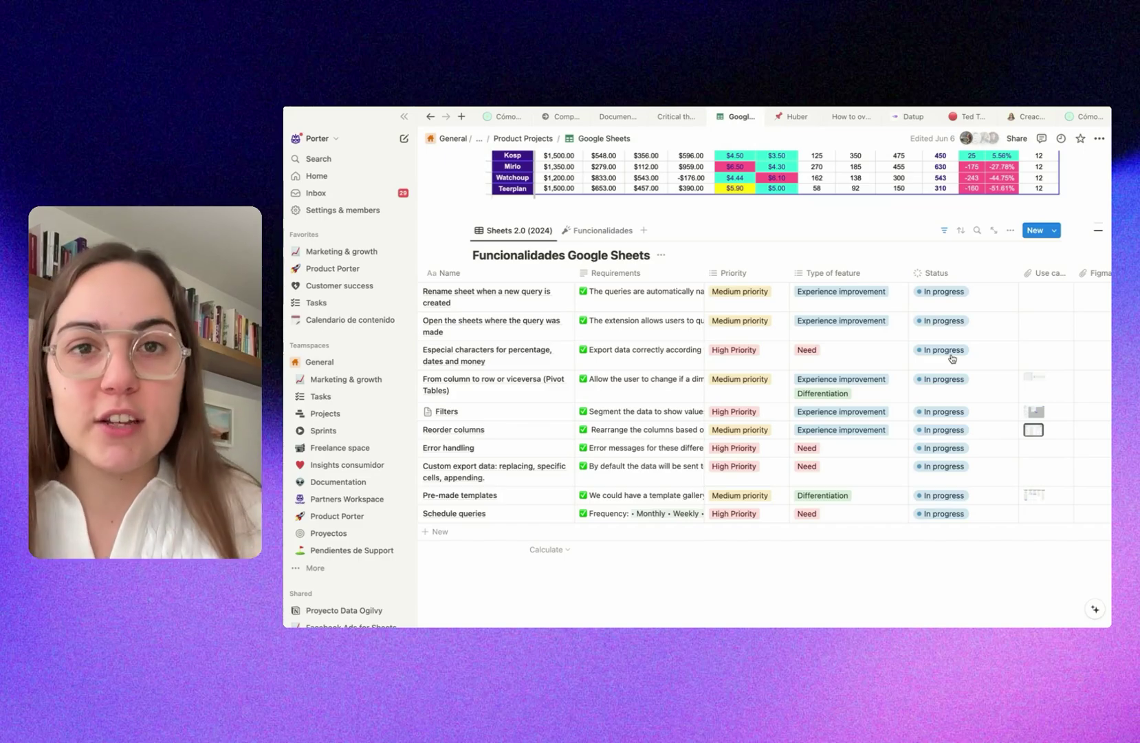
{"action": "scroll", "coordinate": [953, 357], "scroll_direction": "left", "scroll_amount": 2}
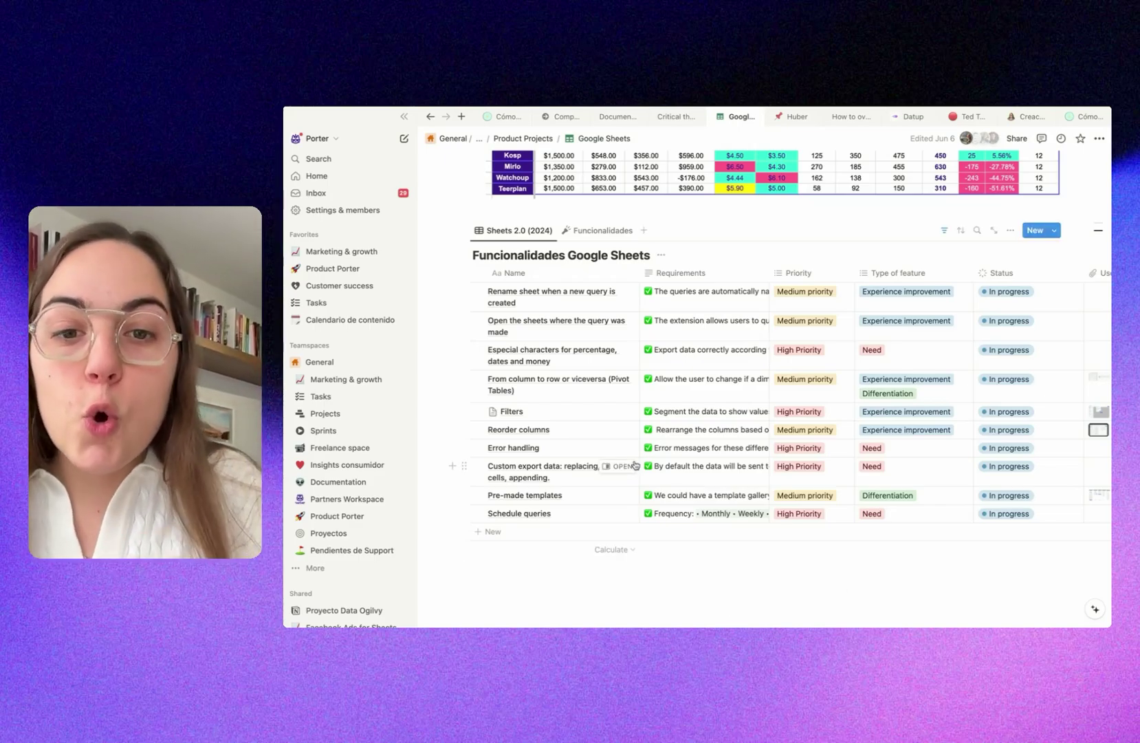
- Open the Pivot Tables feature's details and enlarge its transposed-table use-case image
{"action": "left_click", "coordinate": [619, 380]}
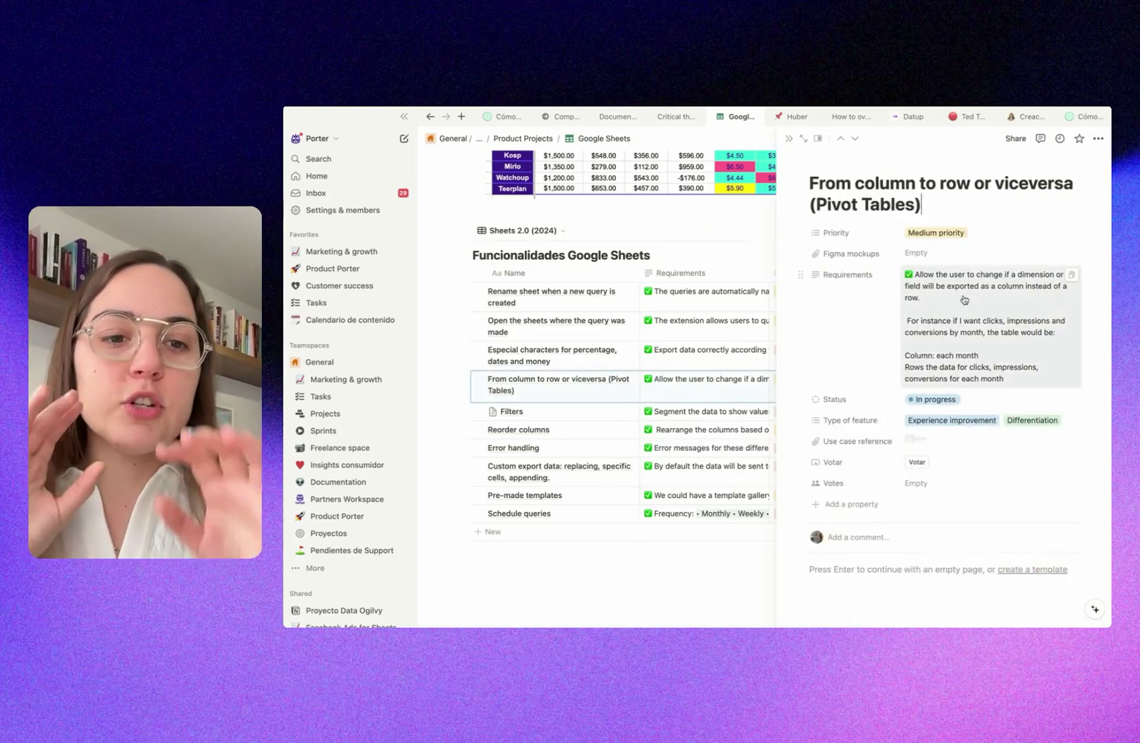
{"action": "left_click", "coordinate": [914, 438]}
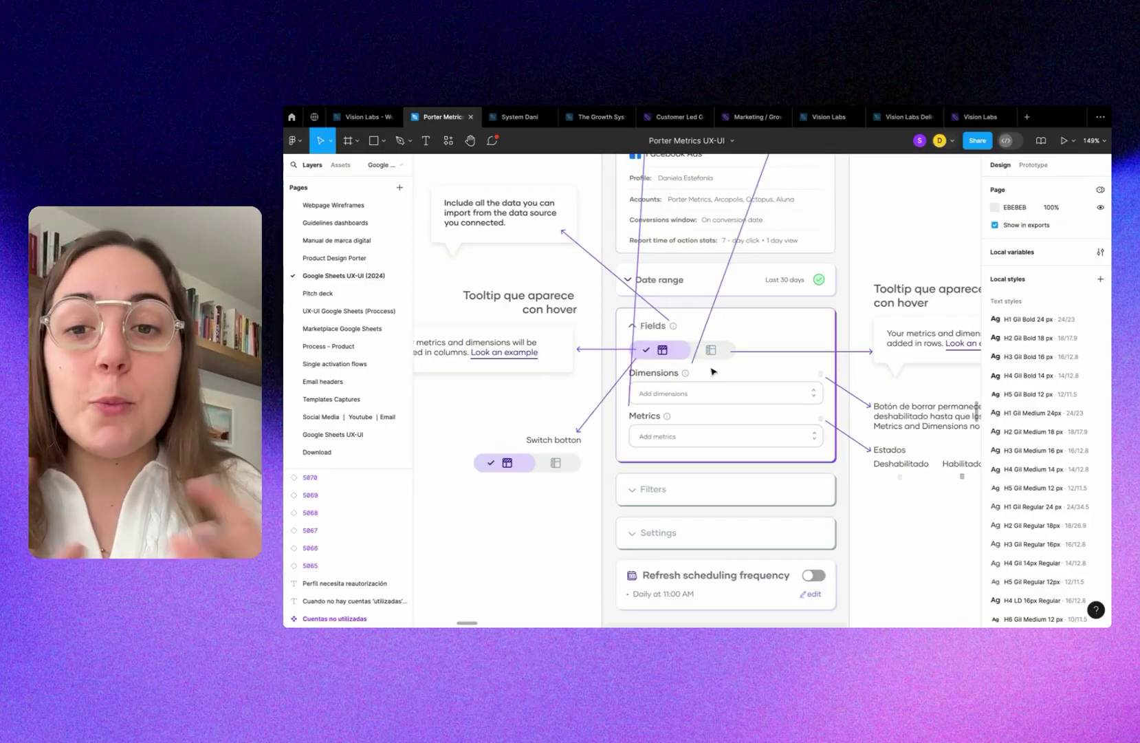
- Zoom around the Fields switch mockup, then out to about 16% to view the Data Sources and Date boards
{"action": "scroll", "coordinate": [712, 372], "scroll_direction": "down", "scroll_amount": 3}
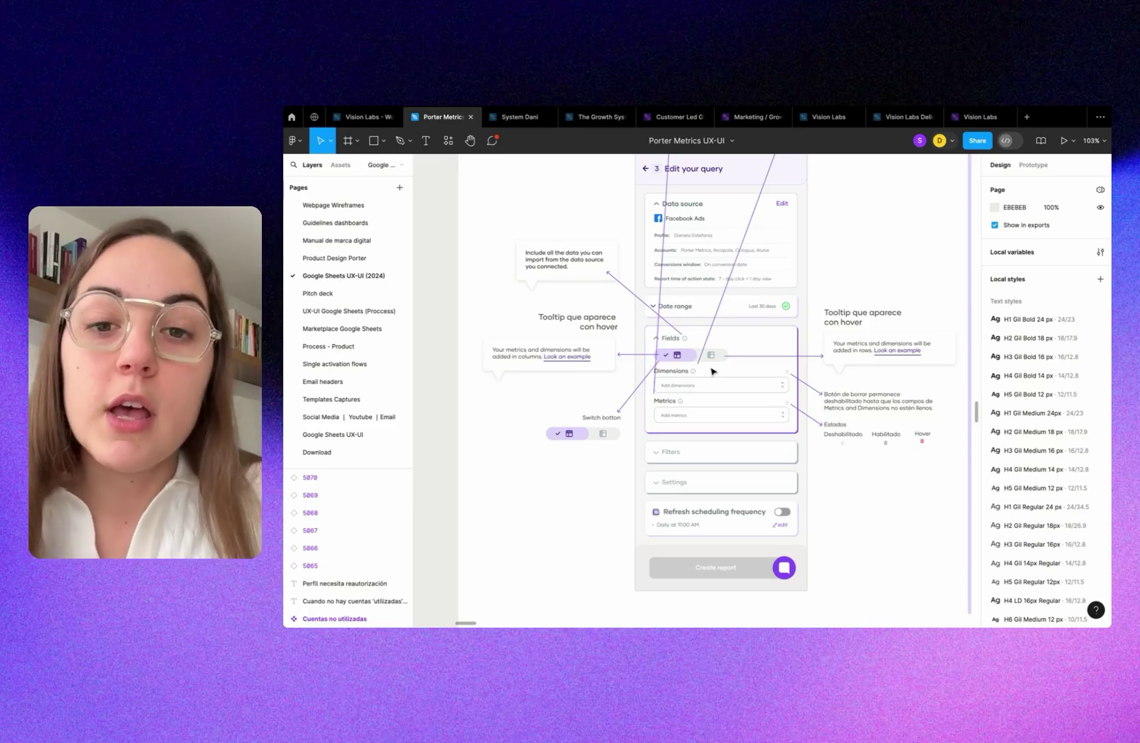
{"action": "scroll", "coordinate": [710, 371], "scroll_direction": "up", "scroll_amount": 5}
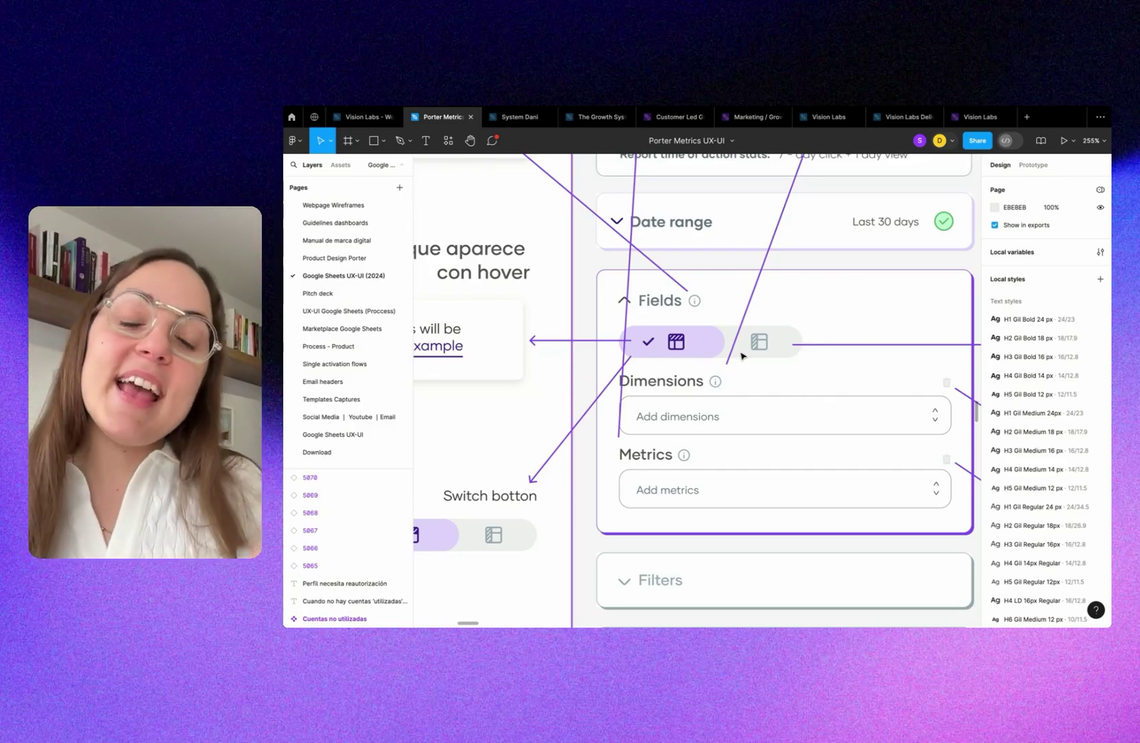
{"action": "scroll", "coordinate": [757, 356], "scroll_direction": "right", "scroll_amount": 5}
{"action": "scroll", "coordinate": [772, 356], "scroll_direction": "down", "scroll_amount": 5}
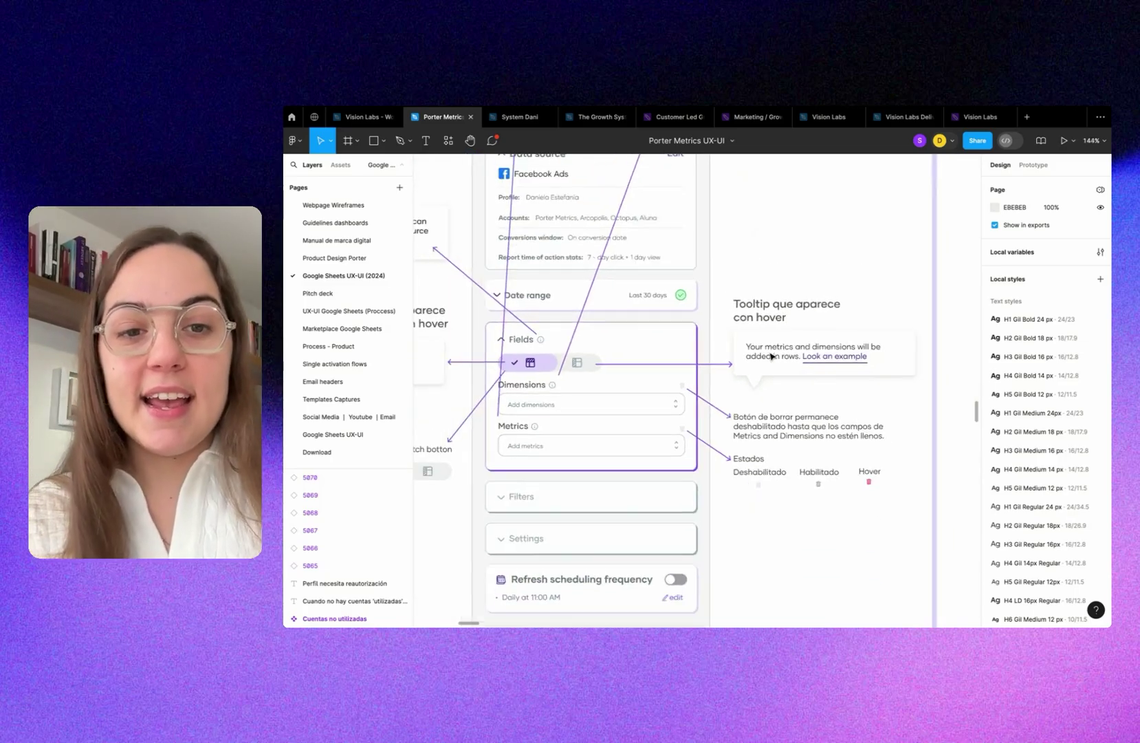
{"action": "scroll", "coordinate": [763, 364], "scroll_direction": "down", "scroll_amount": 3}
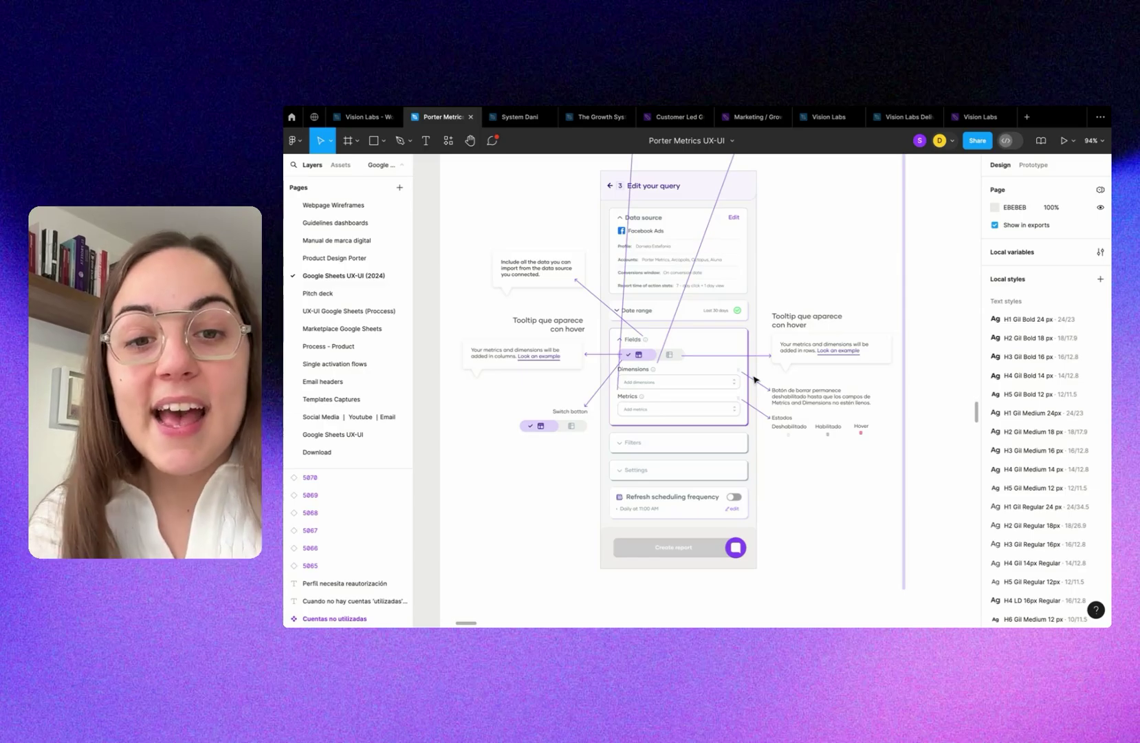
{"action": "scroll", "coordinate": [755, 377], "scroll_direction": "down", "scroll_amount": 3}
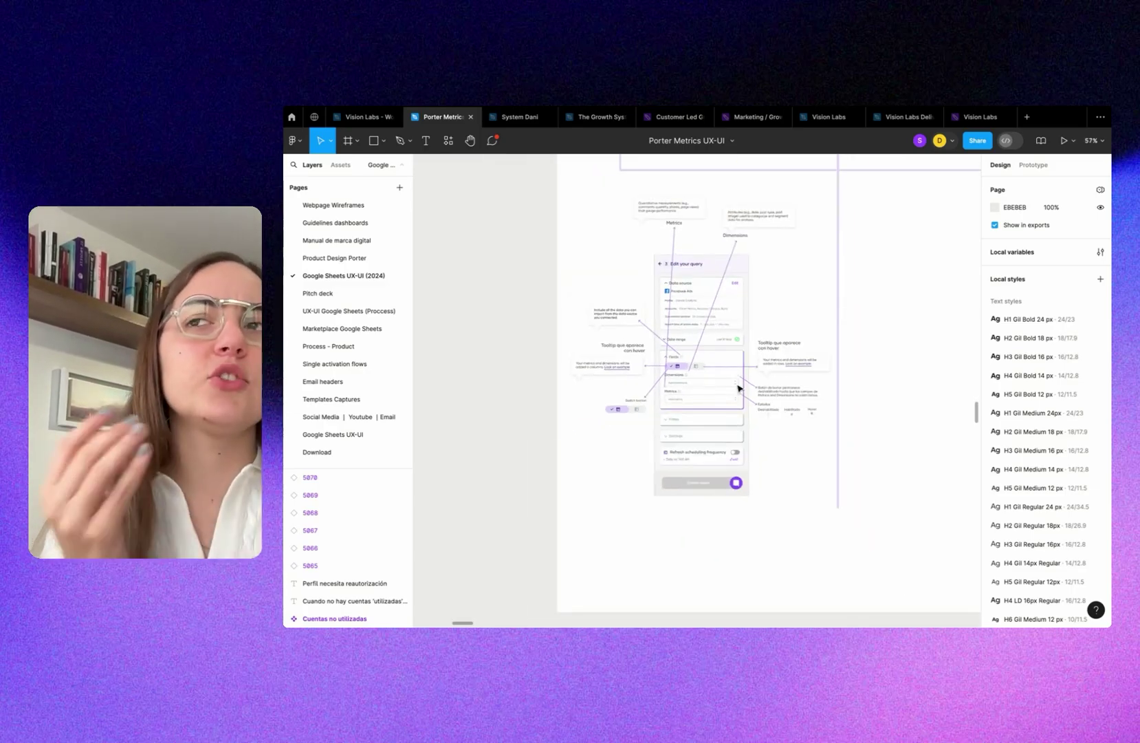
{"action": "scroll", "coordinate": [738, 388], "scroll_direction": "down", "scroll_amount": 3}
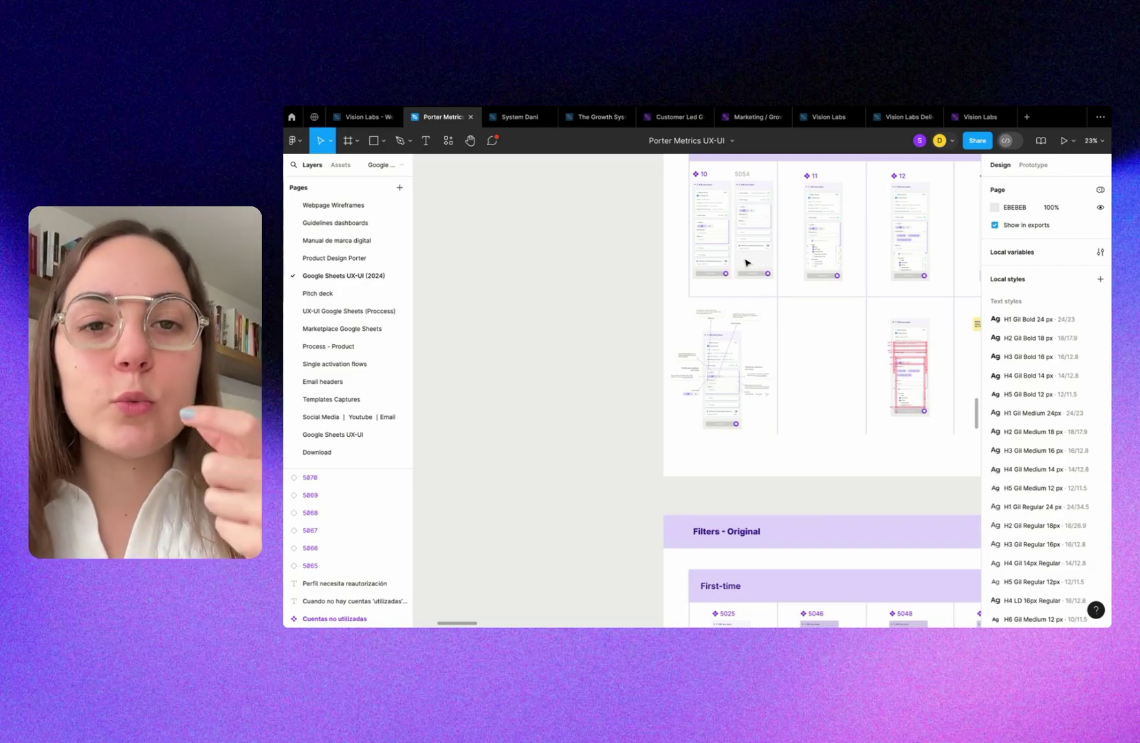
{"action": "scroll", "coordinate": [746, 261], "scroll_direction": "up", "scroll_amount": 2}
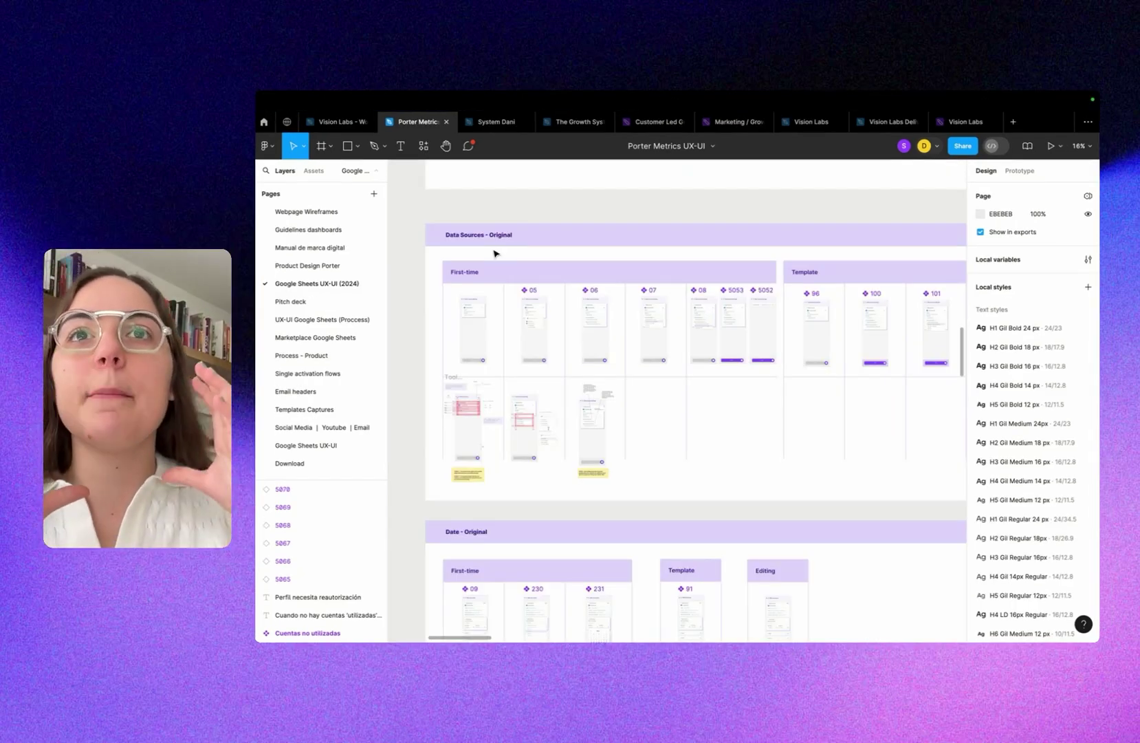
- Switch to the UX-UI Google Sheets (Proccess) page and survey its canvas
{"action": "left_click", "coordinate": [323, 319]}
{"action": "scroll", "coordinate": [476, 303], "scroll_direction": "down", "scroll_amount": 2}
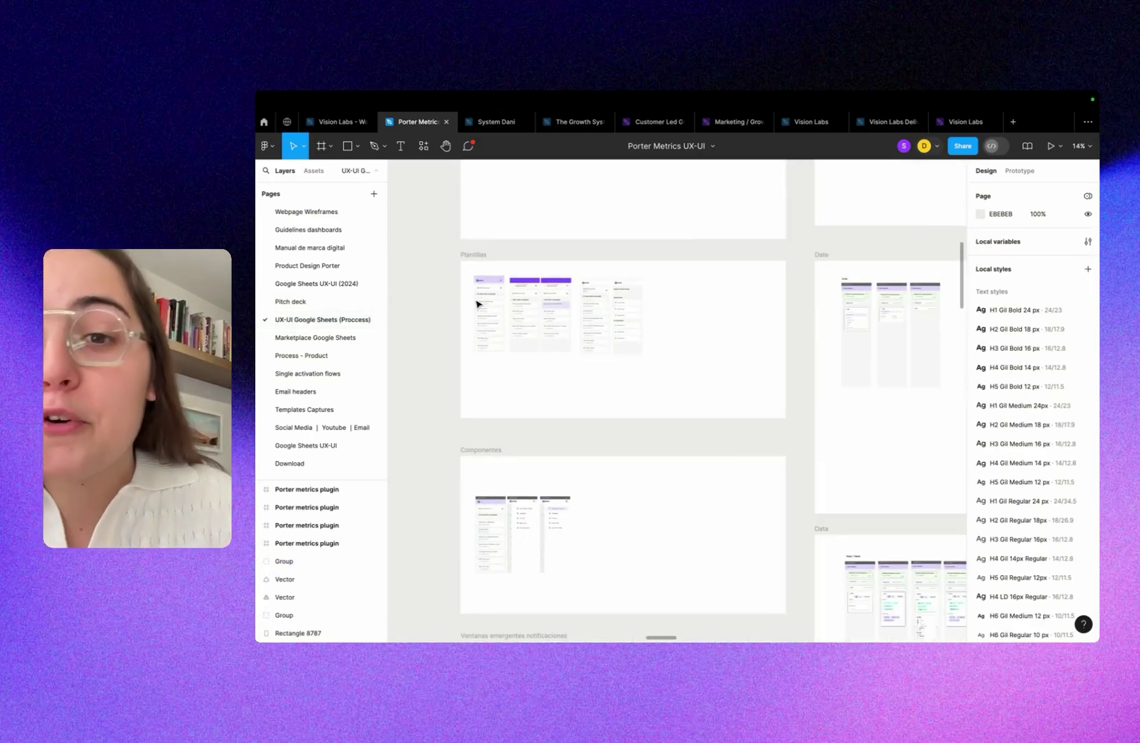
{"action": "scroll", "coordinate": [477, 303], "scroll_direction": "up", "scroll_amount": 5}
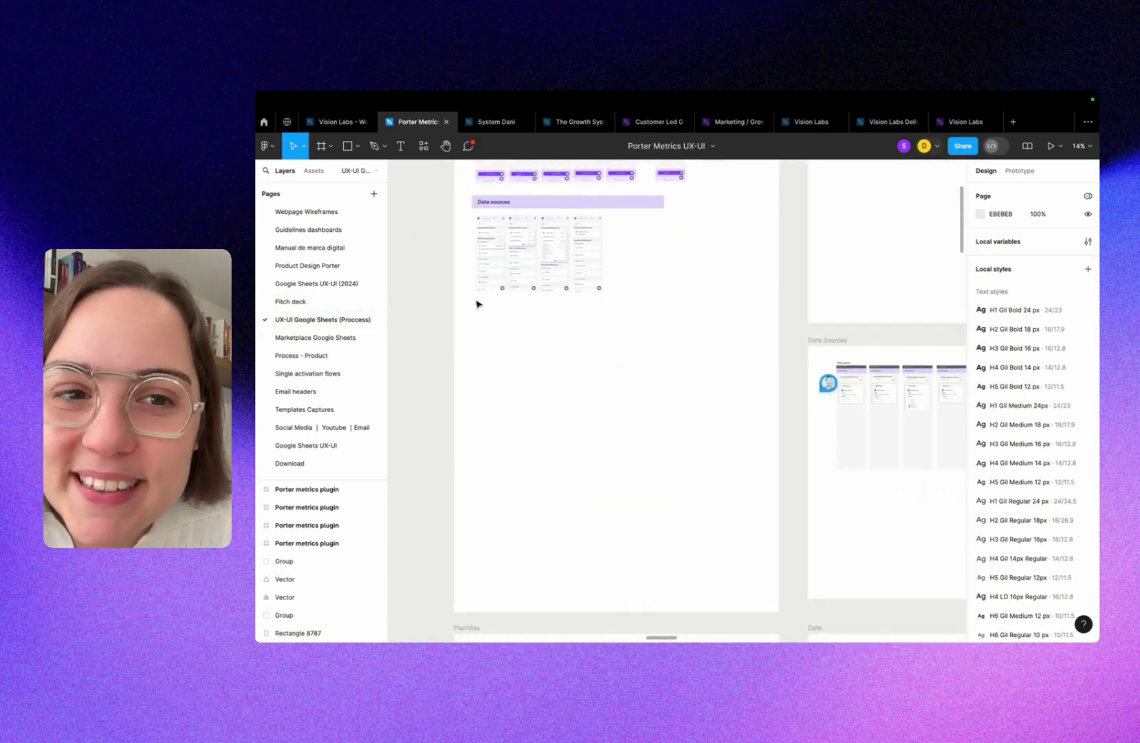
{"action": "scroll", "coordinate": [477, 303], "scroll_direction": "right", "scroll_amount": 5}
{"action": "scroll", "coordinate": [516, 374], "scroll_direction": "left", "scroll_amount": 3}
{"action": "scroll", "coordinate": [516, 374], "scroll_direction": "down", "scroll_amount": 2}
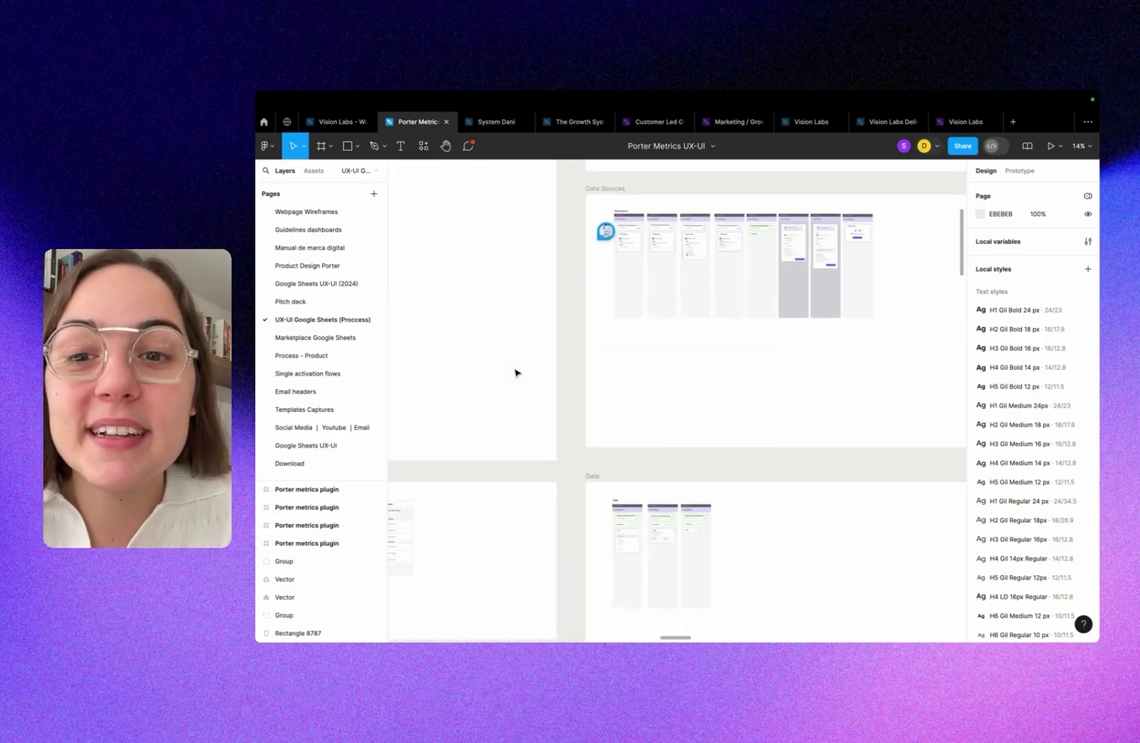
{"action": "scroll", "coordinate": [579, 386], "scroll_direction": "left", "scroll_amount": 3}
{"action": "scroll", "coordinate": [579, 386], "scroll_direction": "down", "scroll_amount": 1}
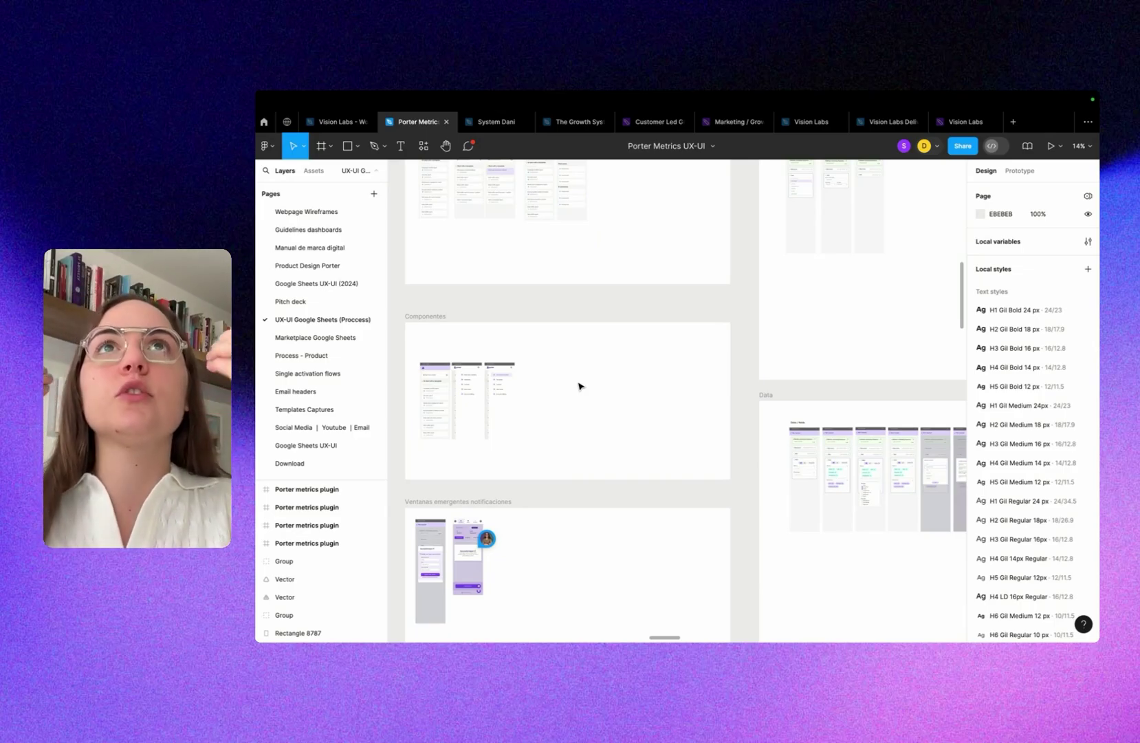
- Pan and zoom to the Data Sources board's LinkedIn Pages refresh-scheduling screens
{"action": "scroll", "coordinate": [465, 289], "scroll_direction": "up", "scroll_amount": 6}
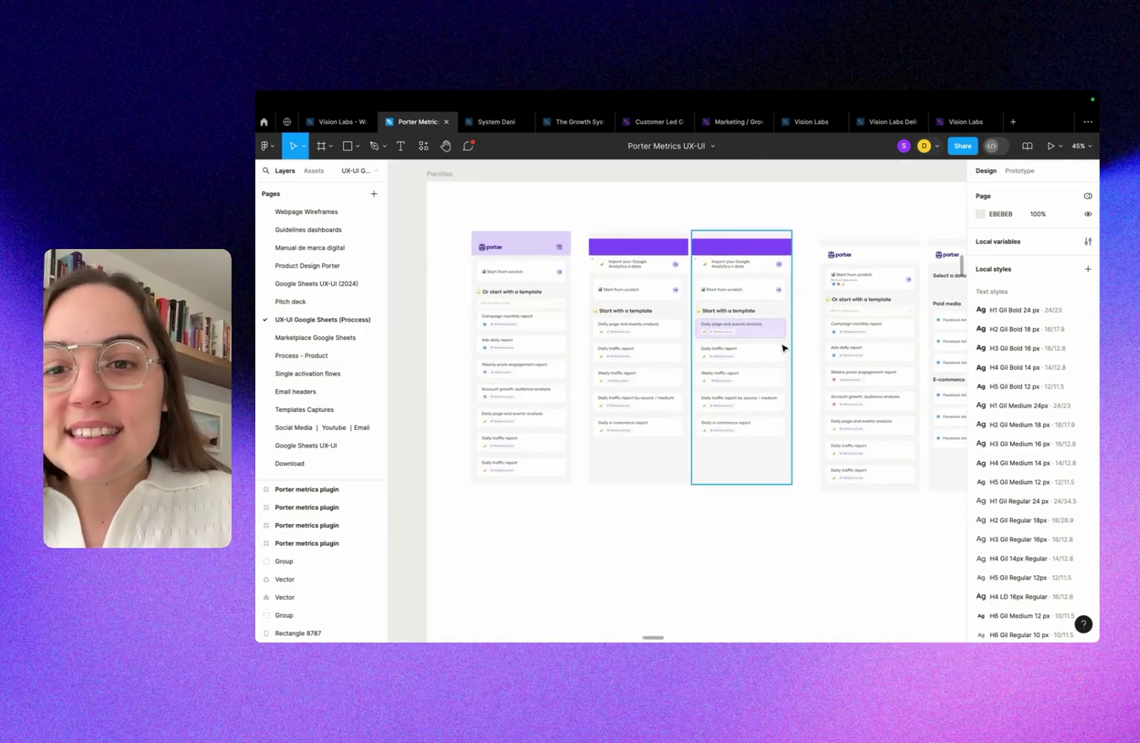
{"action": "scroll", "coordinate": [781, 349], "scroll_direction": "right", "scroll_amount": 2}
{"action": "scroll", "coordinate": [784, 347], "scroll_direction": "down", "scroll_amount": 4}
{"action": "scroll", "coordinate": [782, 347], "scroll_direction": "right", "scroll_amount": 6}
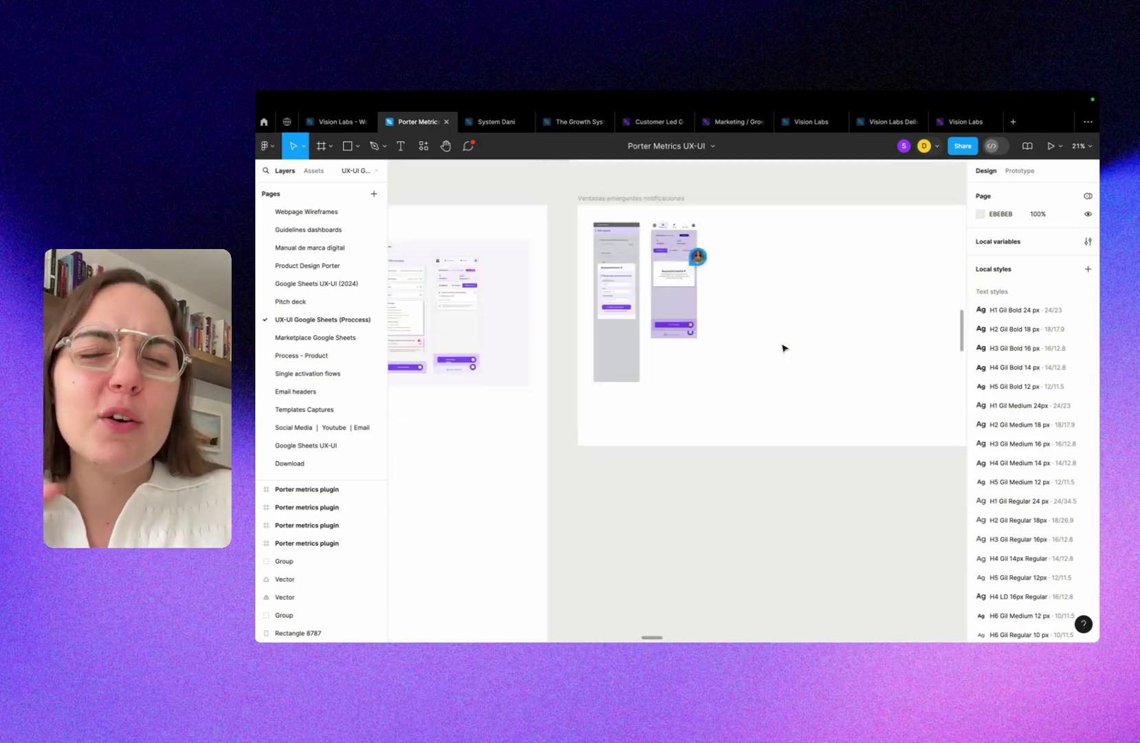
{"action": "scroll", "coordinate": [782, 347], "scroll_direction": "left", "scroll_amount": 10}
{"action": "scroll", "coordinate": [782, 347], "scroll_direction": "down", "scroll_amount": 2}
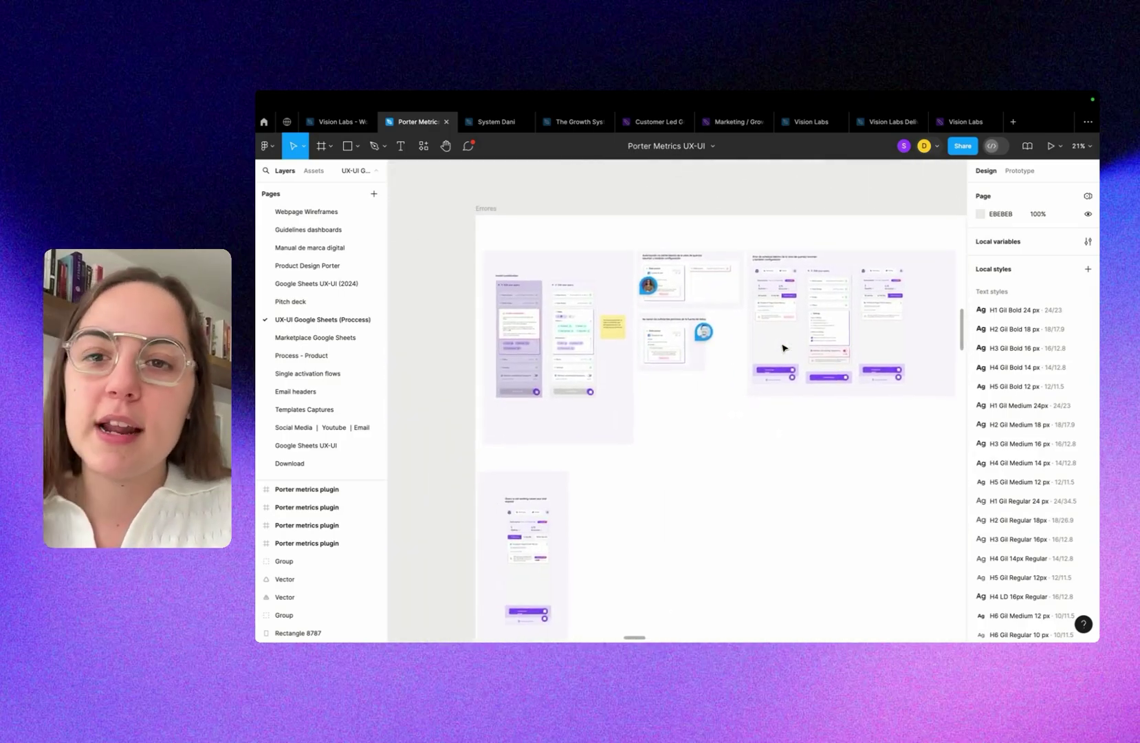
{"action": "scroll", "coordinate": [725, 244], "scroll_direction": "down", "scroll_amount": 3}
{"action": "scroll", "coordinate": [704, 280], "scroll_direction": "down", "scroll_amount": 10}
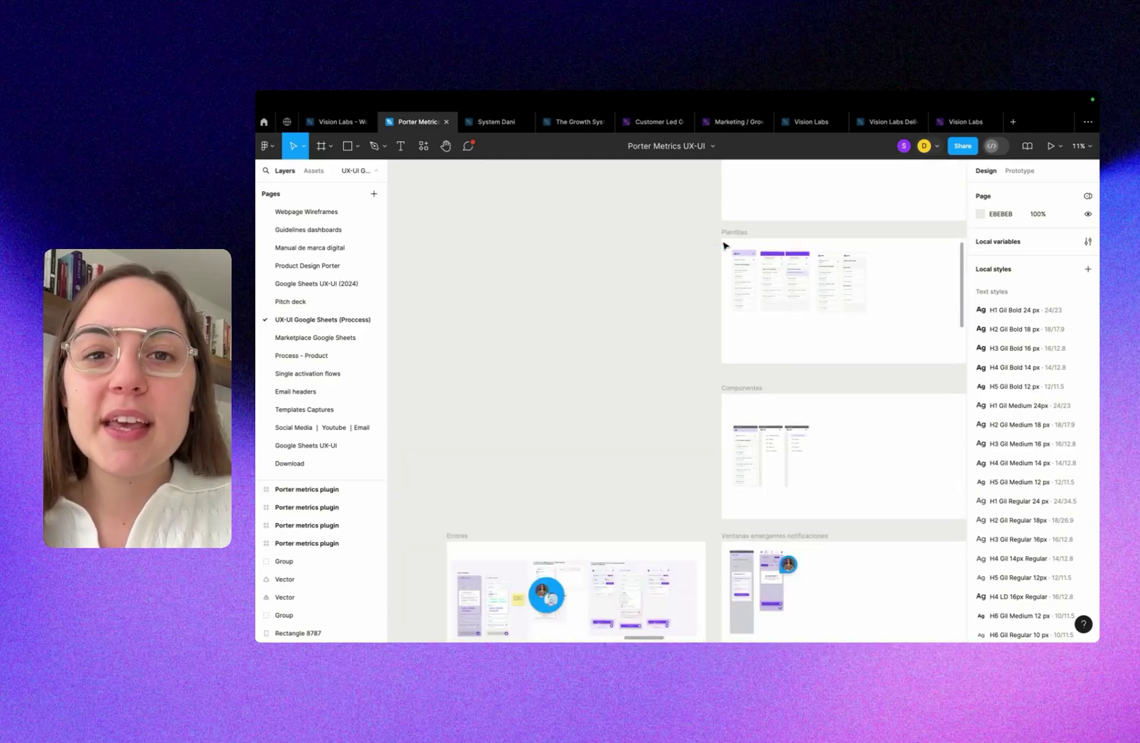
{"action": "scroll", "coordinate": [697, 288], "scroll_direction": "up", "scroll_amount": 2}
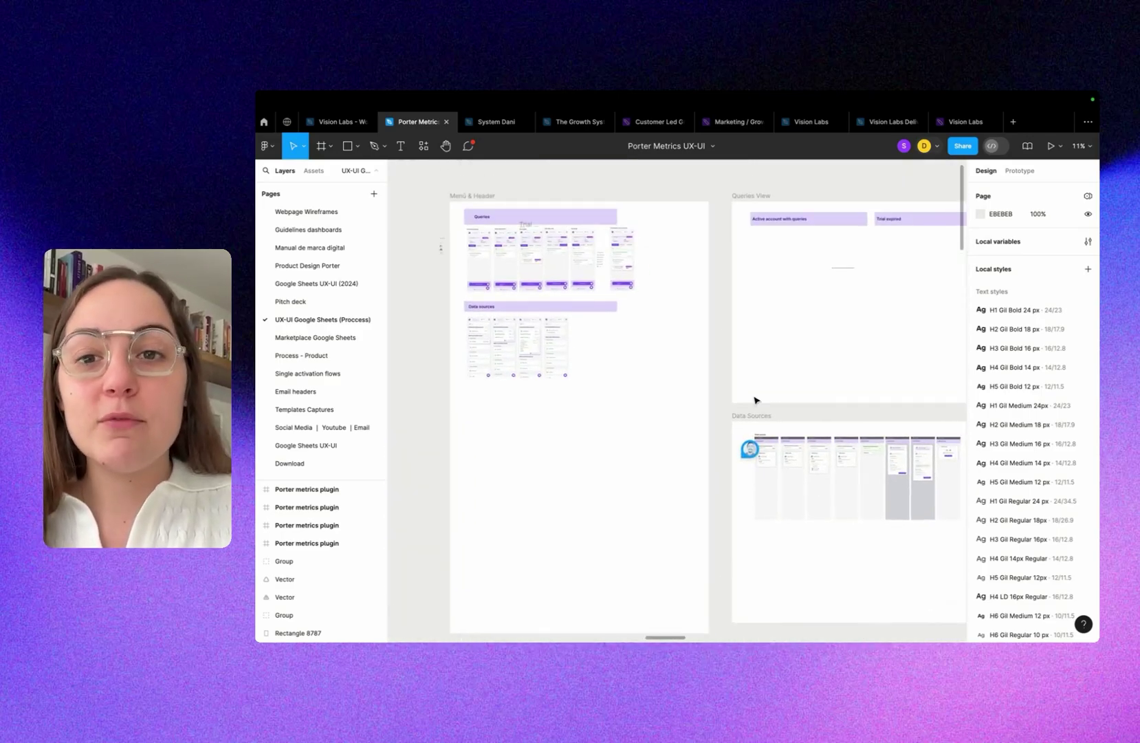
{"action": "scroll", "coordinate": [755, 400], "scroll_direction": "up", "scroll_amount": 5}
{"action": "scroll", "coordinate": [646, 446], "scroll_direction": "down", "scroll_amount": 5}
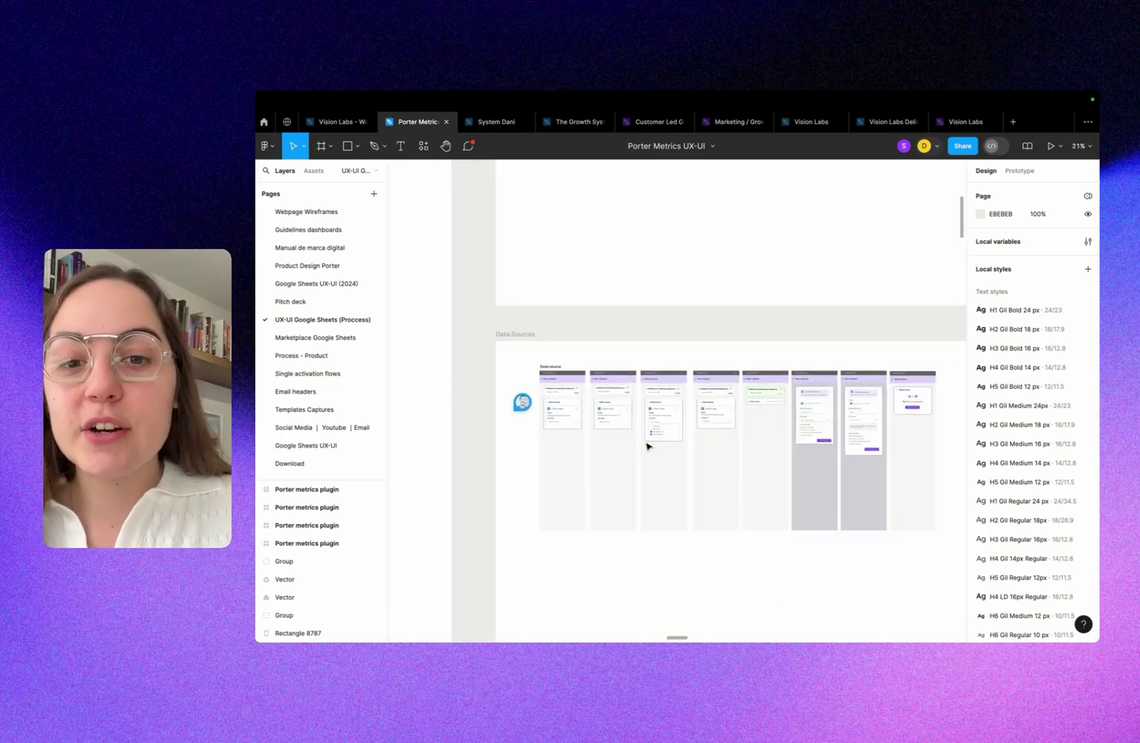
{"action": "scroll", "coordinate": [646, 445], "scroll_direction": "down", "scroll_amount": 4}
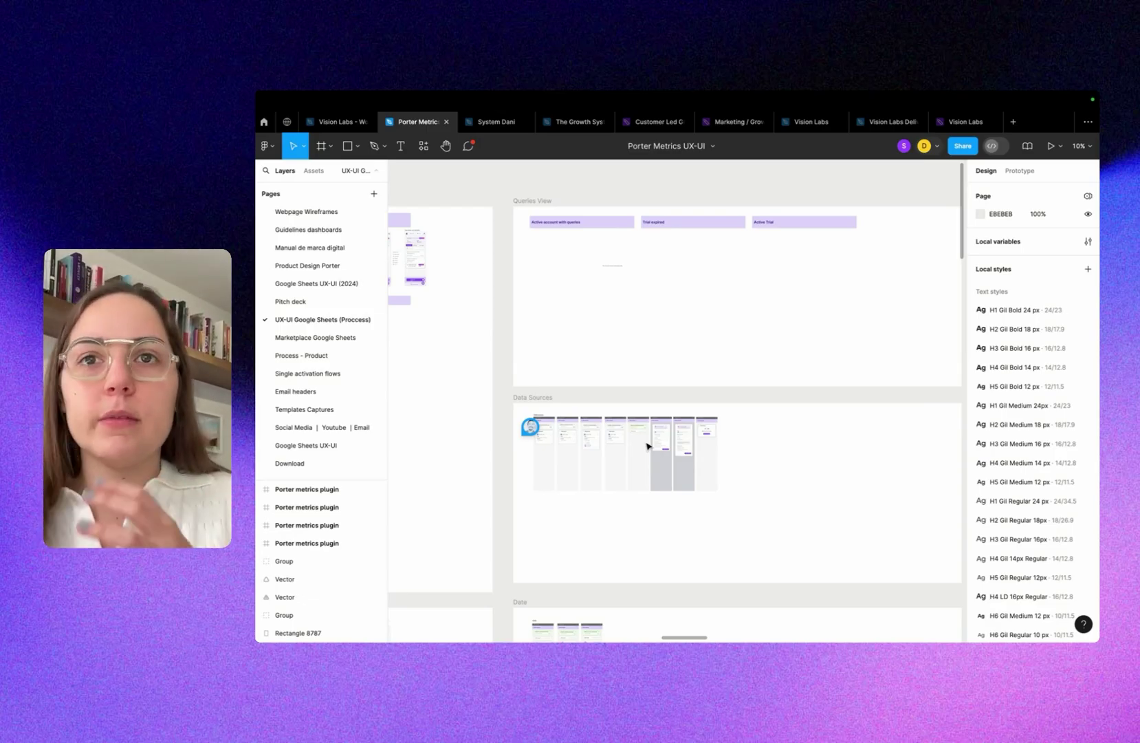
{"action": "scroll", "coordinate": [646, 446], "scroll_direction": "up", "scroll_amount": 3}
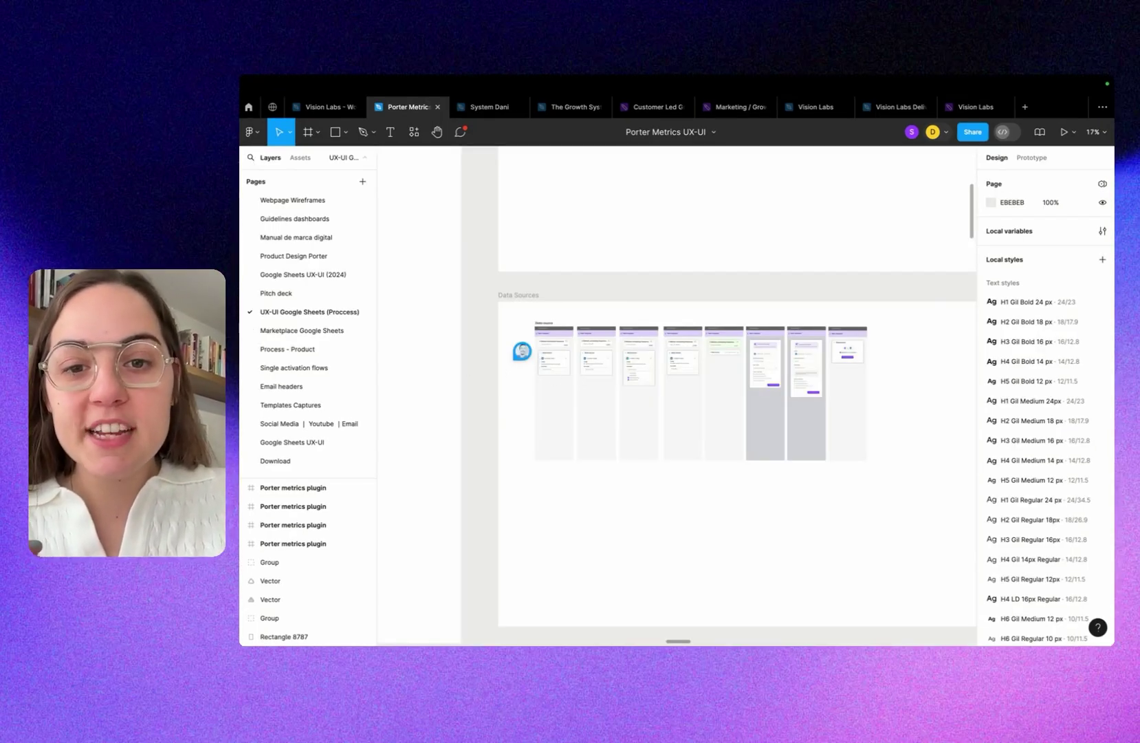
{"action": "scroll", "coordinate": [583, 378], "scroll_direction": "up", "scroll_amount": 2}
{"action": "scroll", "coordinate": [583, 379], "scroll_direction": "up", "scroll_amount": 4}
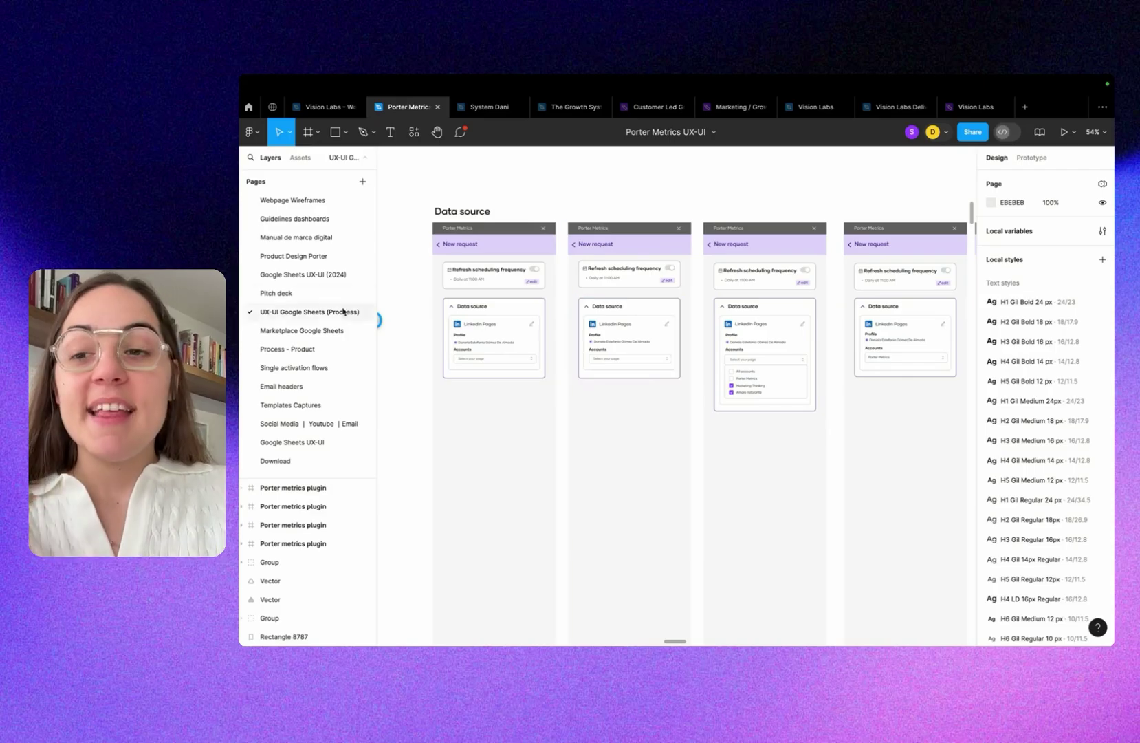
{"action": "left_click", "coordinate": [316, 275]}
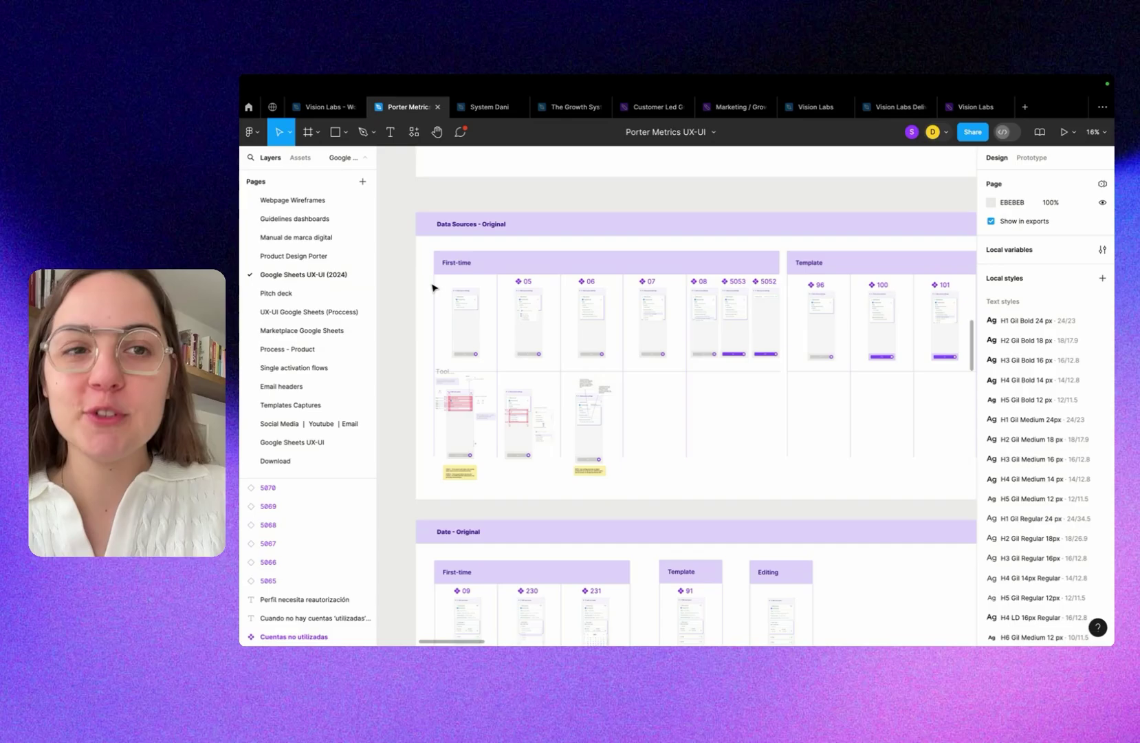
{"action": "scroll", "coordinate": [517, 320], "scroll_direction": "up", "scroll_amount": 5}
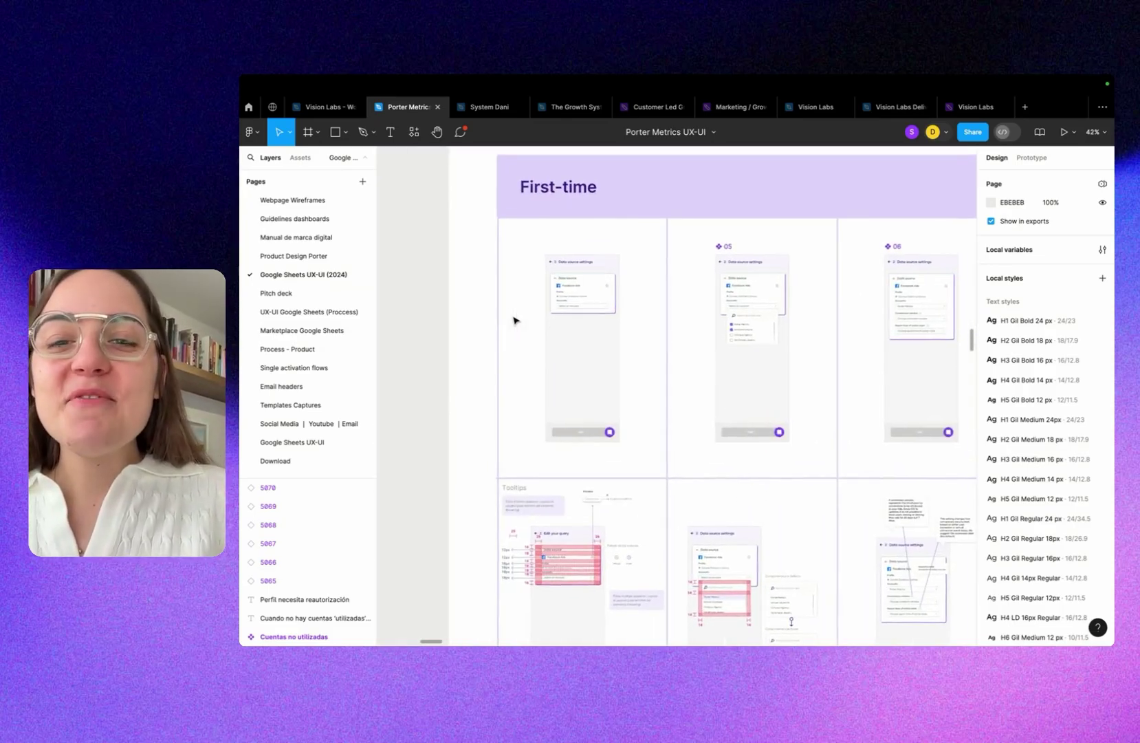
{"action": "scroll", "coordinate": [516, 321], "scroll_direction": "down", "scroll_amount": 8}
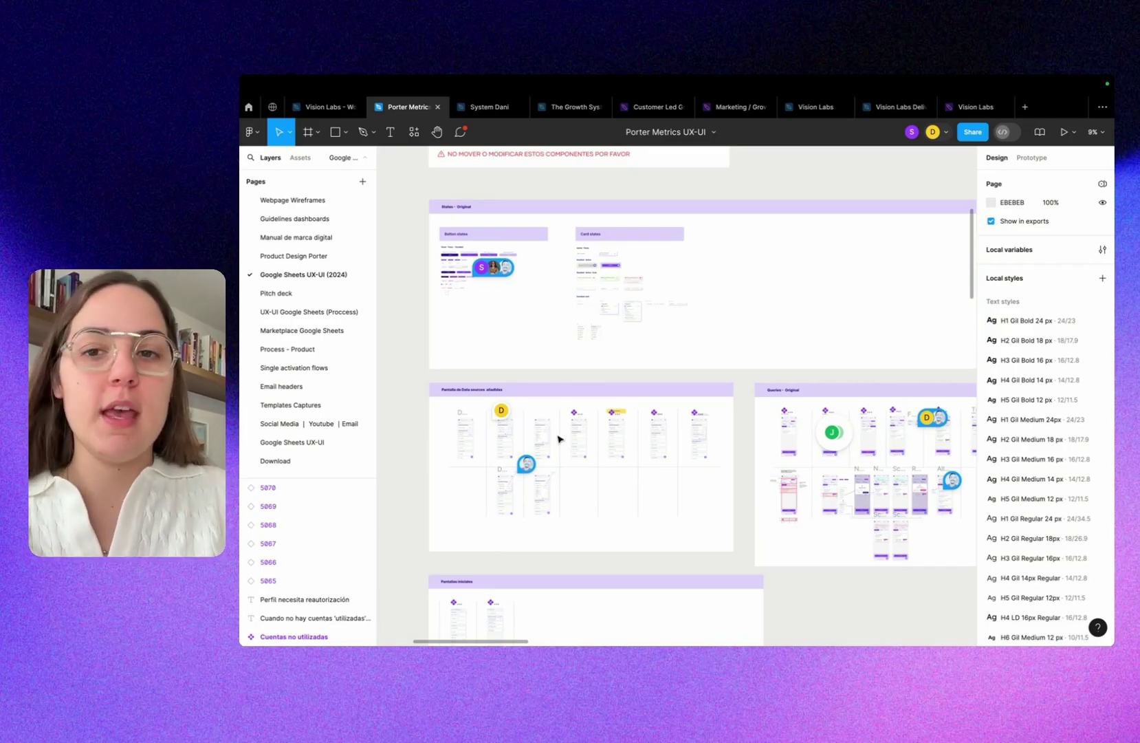
{"action": "scroll", "coordinate": [559, 438], "scroll_direction": "down", "scroll_amount": 10}
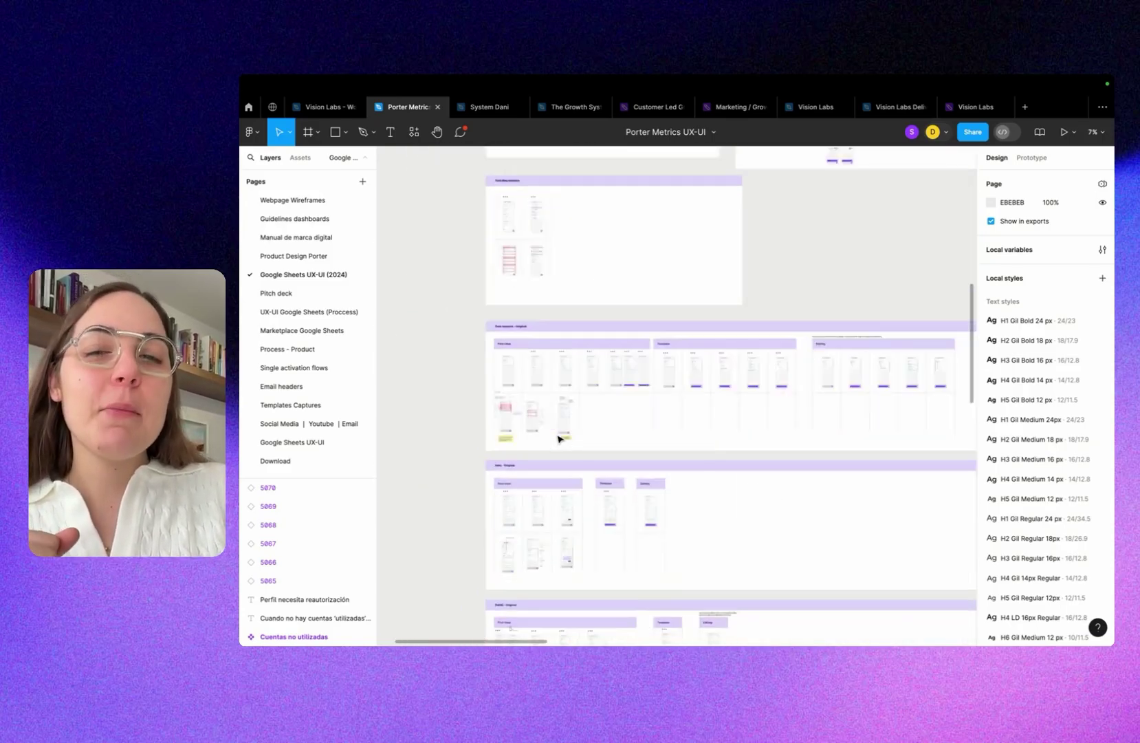
{"action": "scroll", "coordinate": [564, 421], "scroll_direction": "up", "scroll_amount": 6}
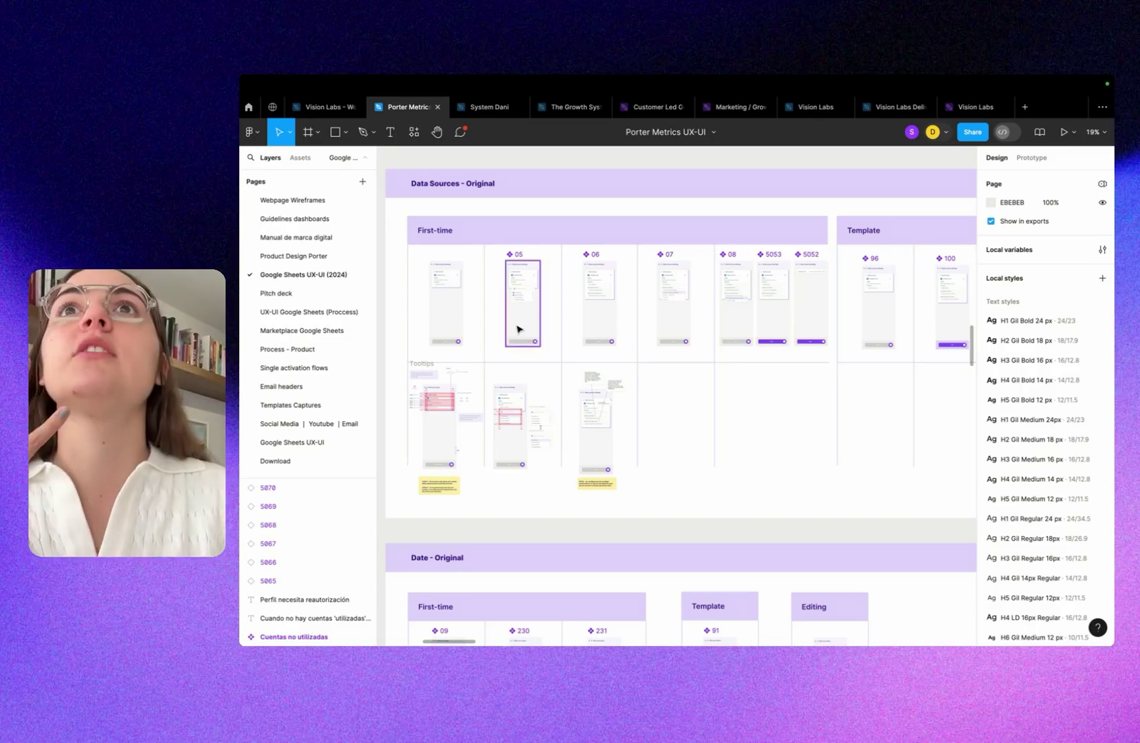
{"action": "scroll", "coordinate": [515, 333], "scroll_direction": "down", "scroll_amount": 10}
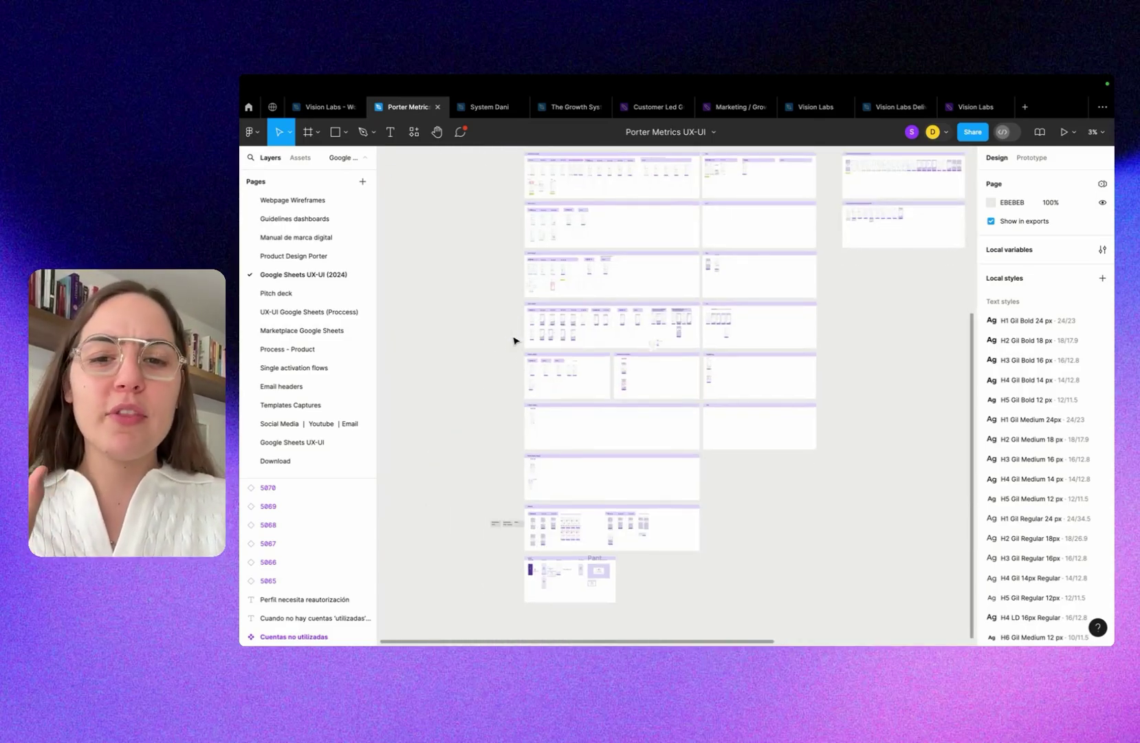
{"action": "scroll", "coordinate": [516, 340], "scroll_direction": "down", "scroll_amount": 4}
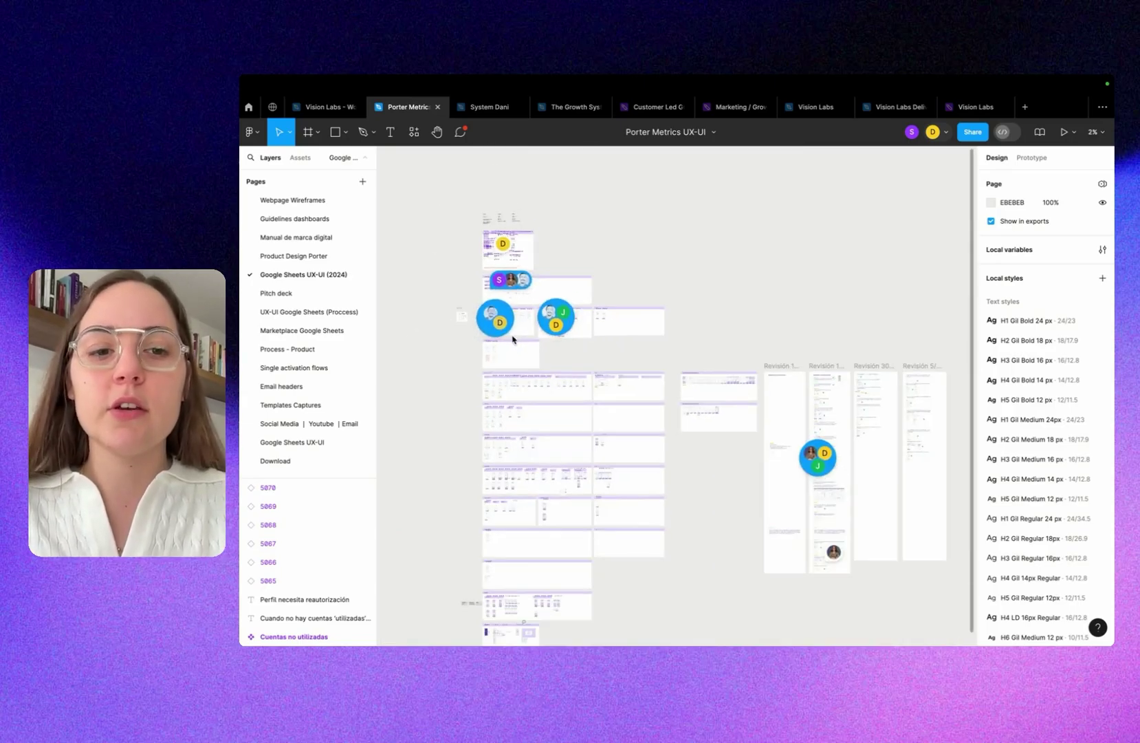
{"action": "scroll", "coordinate": [513, 339], "scroll_direction": "up", "scroll_amount": 5}
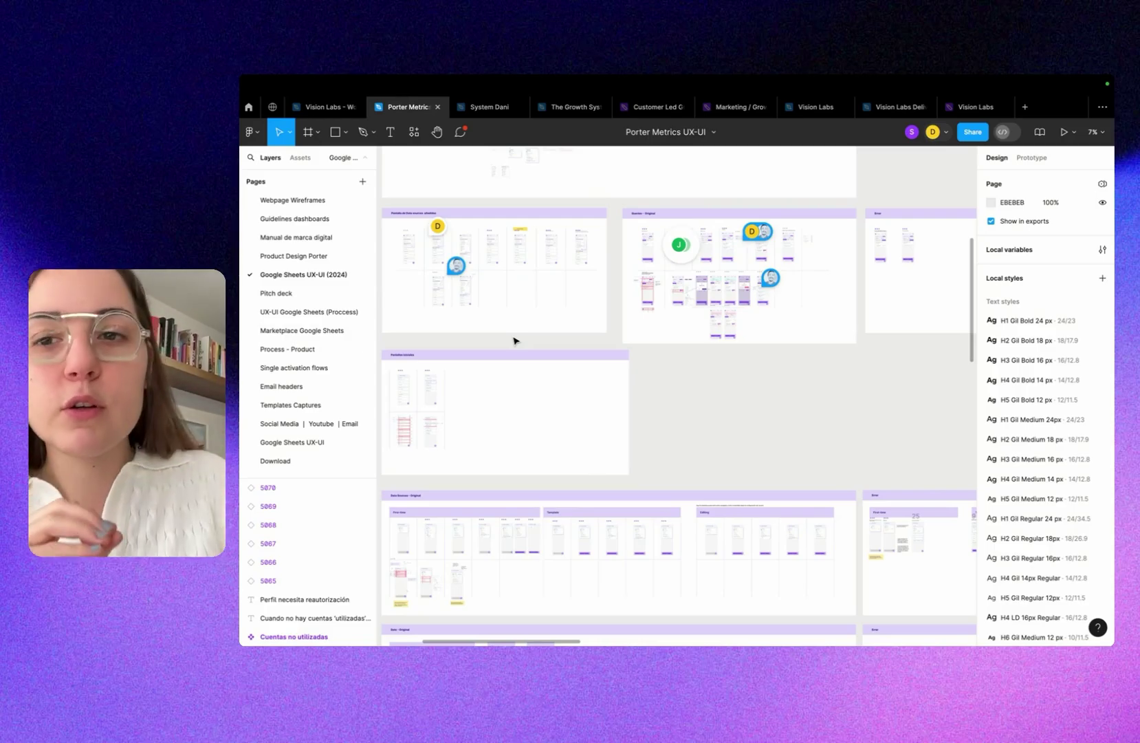
{"action": "scroll", "coordinate": [495, 258], "scroll_direction": "up", "scroll_amount": 5}
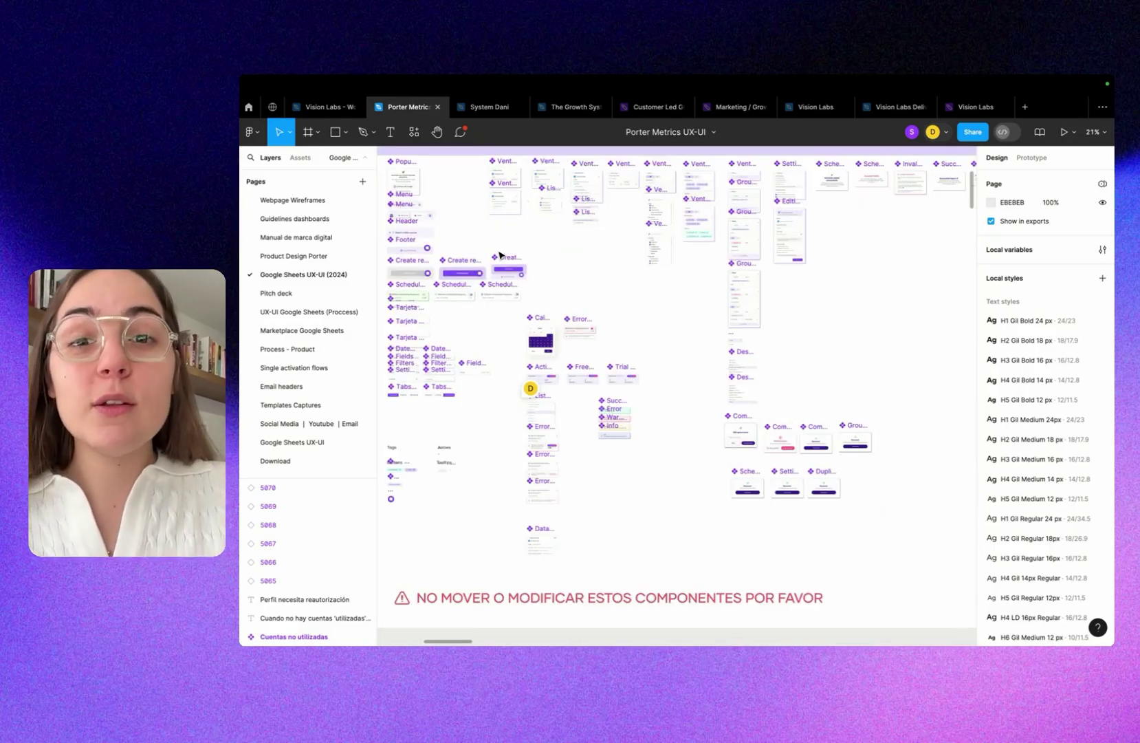
{"action": "scroll", "coordinate": [500, 256], "scroll_direction": "down", "scroll_amount": 2}
{"action": "scroll", "coordinate": [553, 299], "scroll_direction": "up", "scroll_amount": 3}
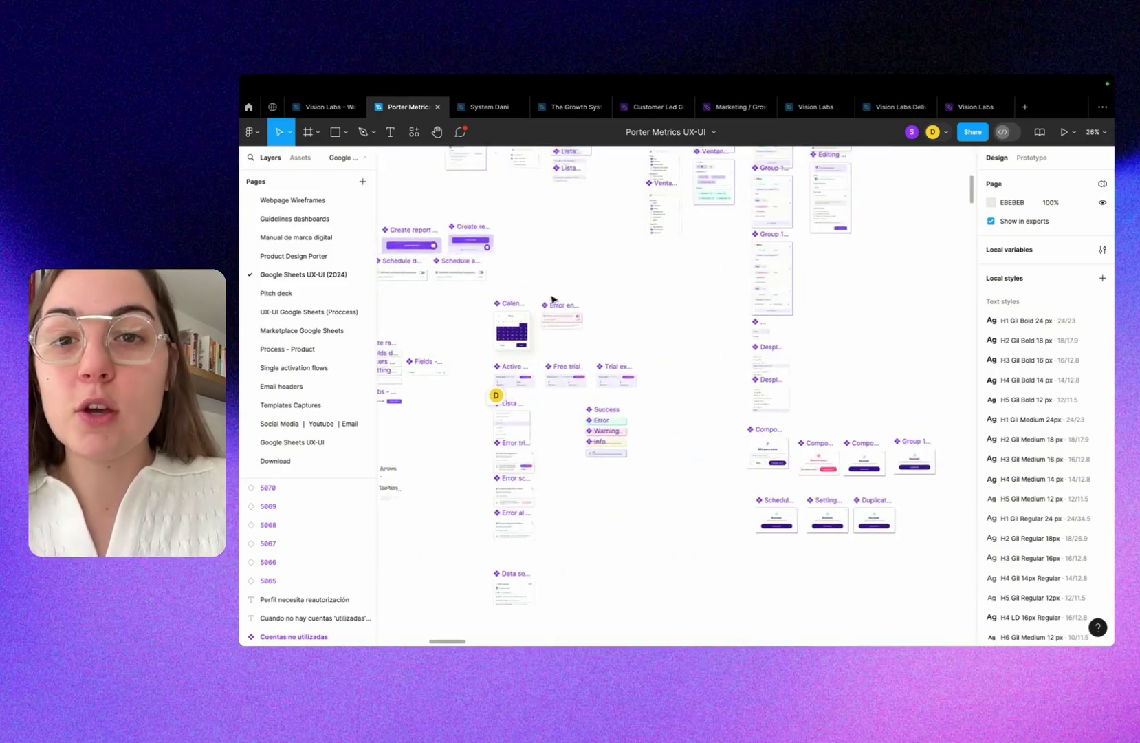
{"action": "scroll", "coordinate": [553, 300], "scroll_direction": "down", "scroll_amount": 3}
{"action": "scroll", "coordinate": [552, 298], "scroll_direction": "down", "scroll_amount": 6}
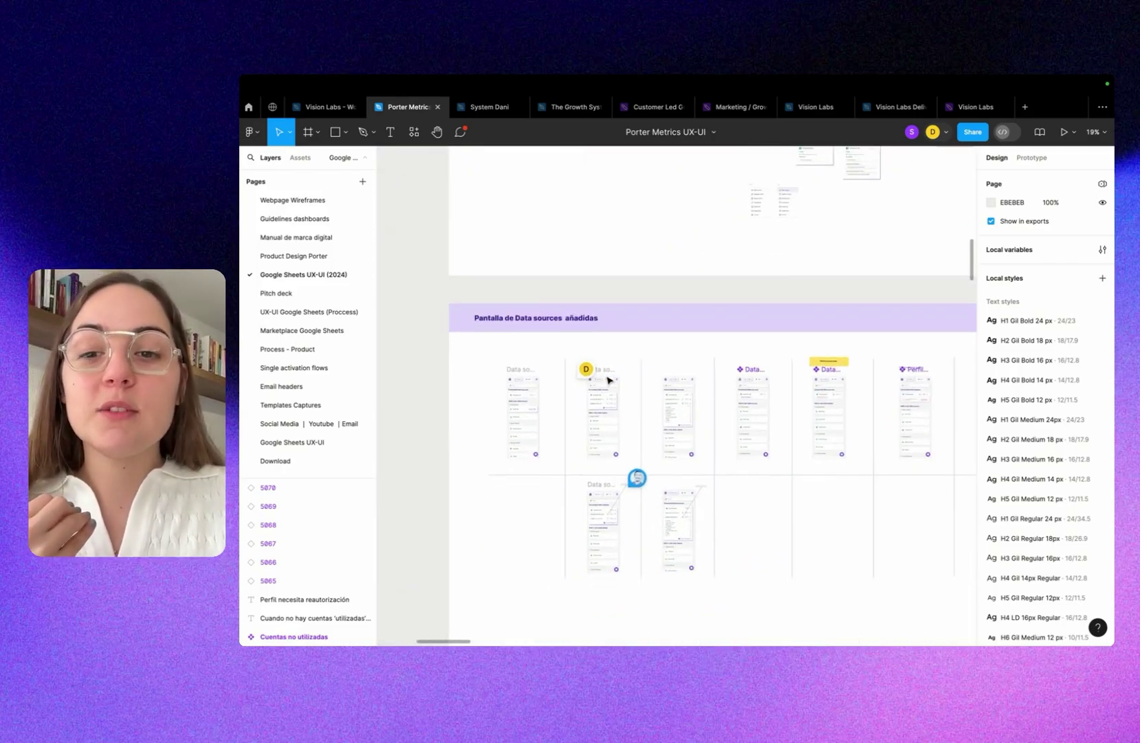
{"action": "scroll", "coordinate": [608, 380], "scroll_direction": "down", "scroll_amount": 1}
{"action": "scroll", "coordinate": [646, 407], "scroll_direction": "up", "scroll_amount": 10}
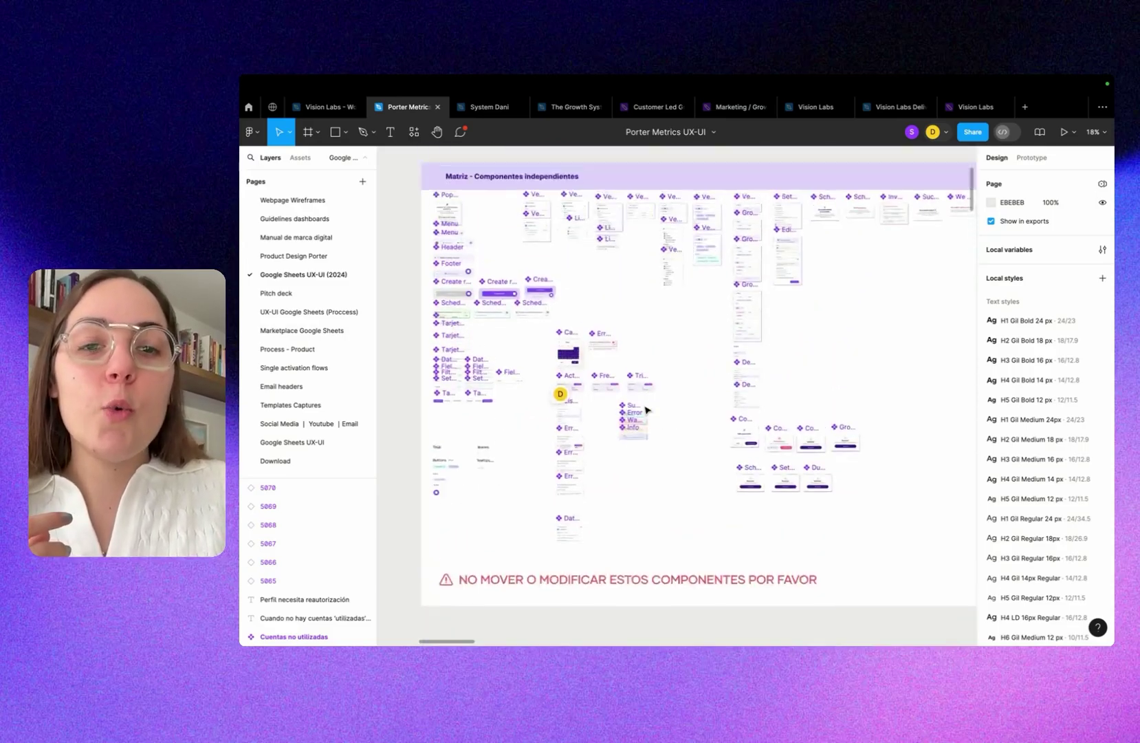
{"action": "scroll", "coordinate": [646, 409], "scroll_direction": "down", "scroll_amount": 3}
{"action": "scroll", "coordinate": [647, 411], "scroll_direction": "up", "scroll_amount": 5}
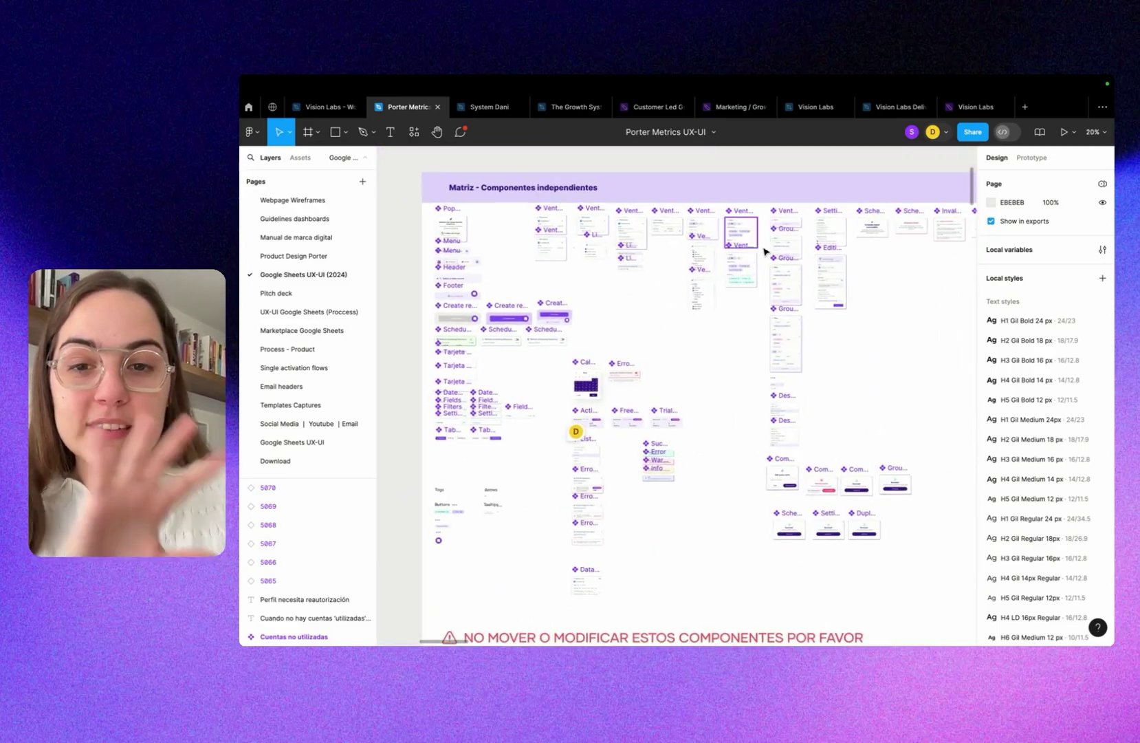
{"action": "scroll", "coordinate": [717, 360], "scroll_direction": "down", "scroll_amount": 5}
{"action": "scroll", "coordinate": [717, 360], "scroll_direction": "down", "scroll_amount": 5}
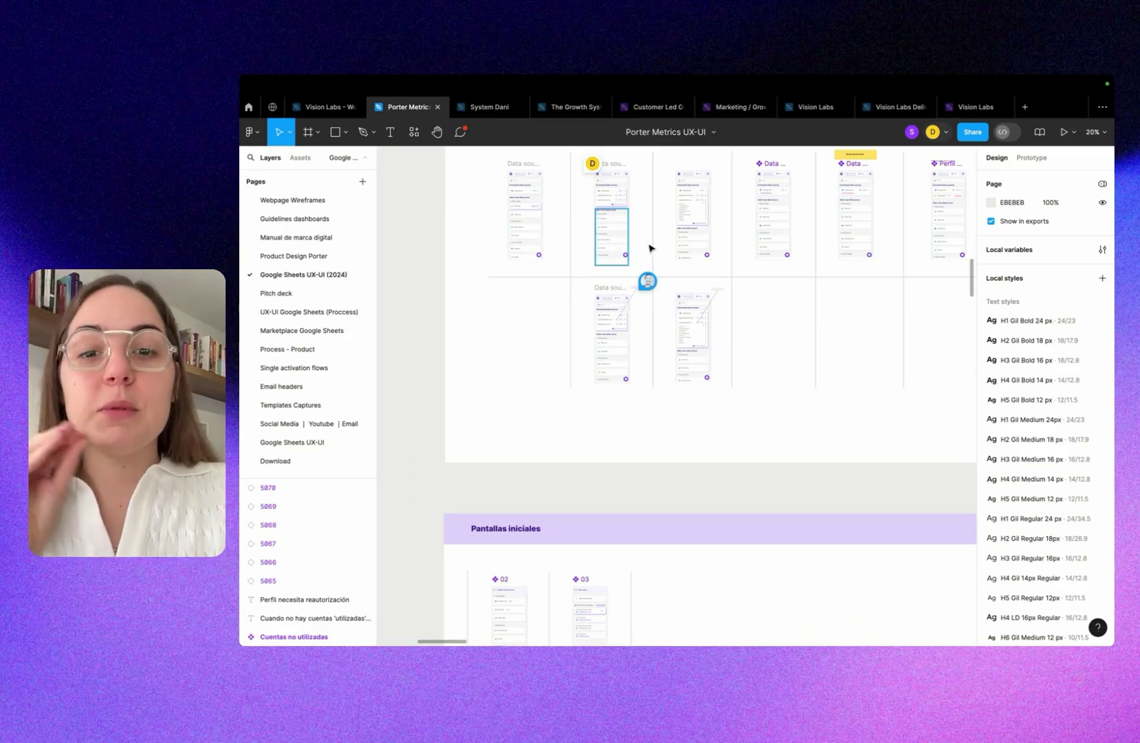
{"action": "scroll", "coordinate": [612, 317], "scroll_direction": "up", "scroll_amount": 5}
{"action": "scroll", "coordinate": [612, 318], "scroll_direction": "up", "scroll_amount": 3}
{"action": "scroll", "coordinate": [612, 318], "scroll_direction": "down", "scroll_amount": 5}
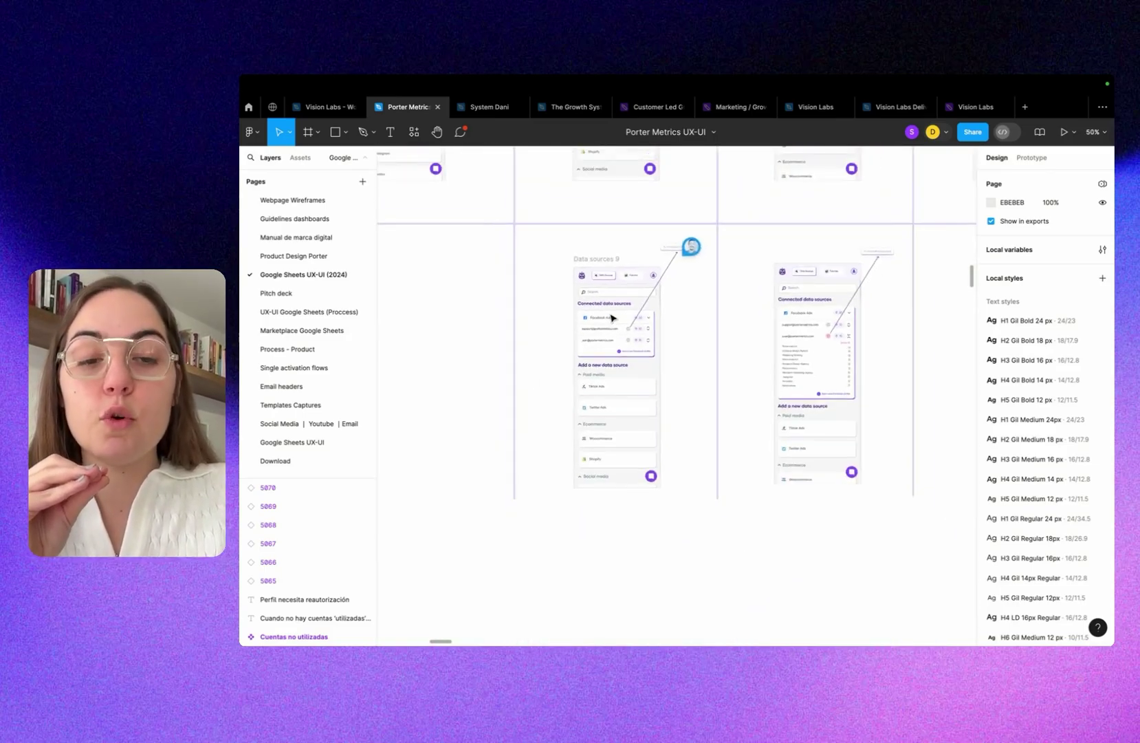
{"action": "scroll", "coordinate": [612, 318], "scroll_direction": "down", "scroll_amount": 5}
{"action": "scroll", "coordinate": [612, 318], "scroll_direction": "down", "scroll_amount": 5}
{"action": "scroll", "coordinate": [611, 318], "scroll_direction": "down", "scroll_amount": 4}
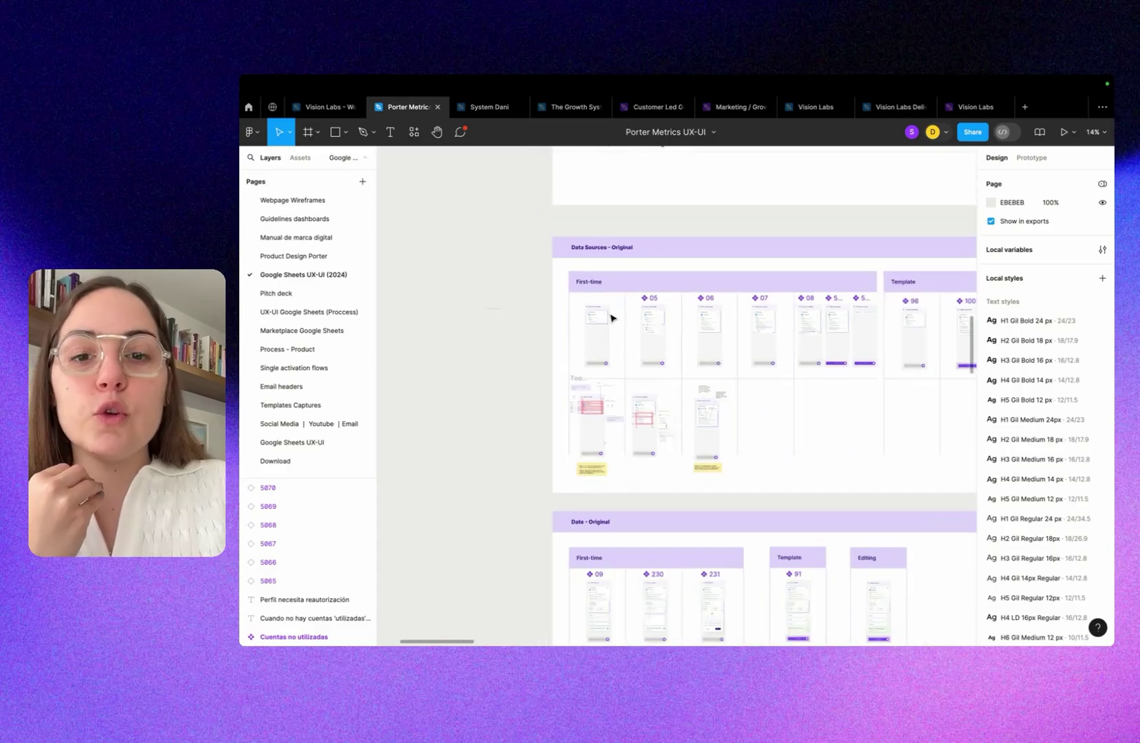
{"action": "scroll", "coordinate": [692, 346], "scroll_direction": "right", "scroll_amount": 10}
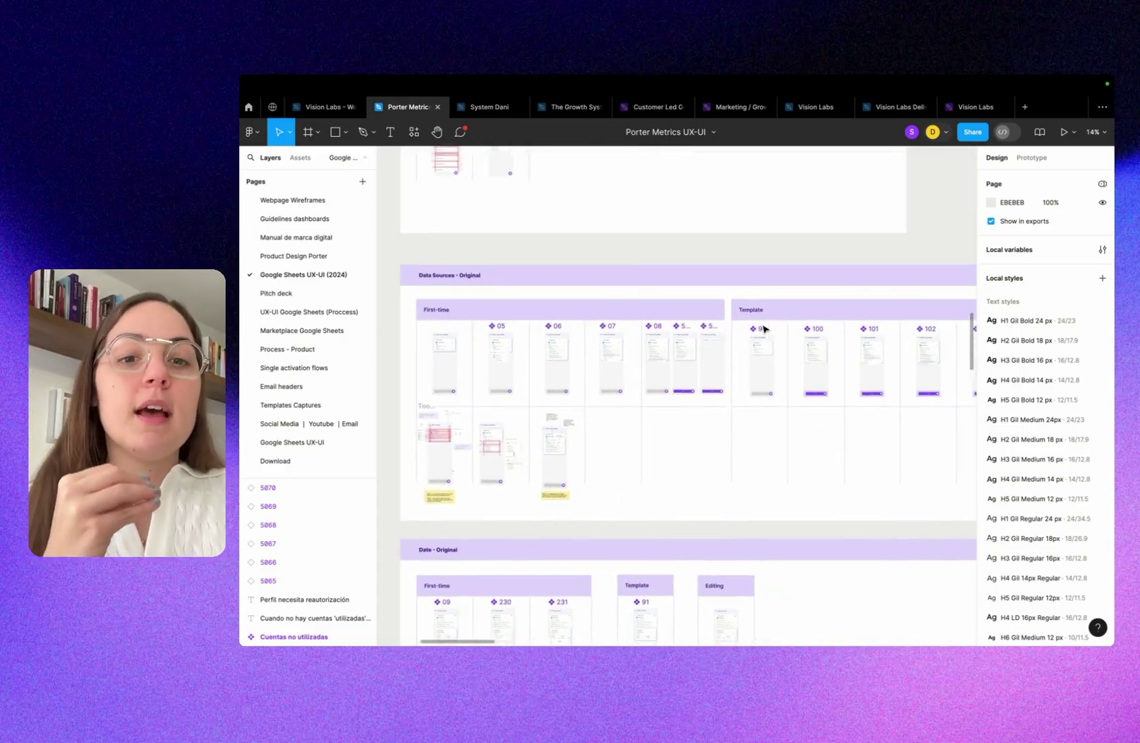
{"action": "scroll", "coordinate": [760, 341], "scroll_direction": "down", "scroll_amount": 6}
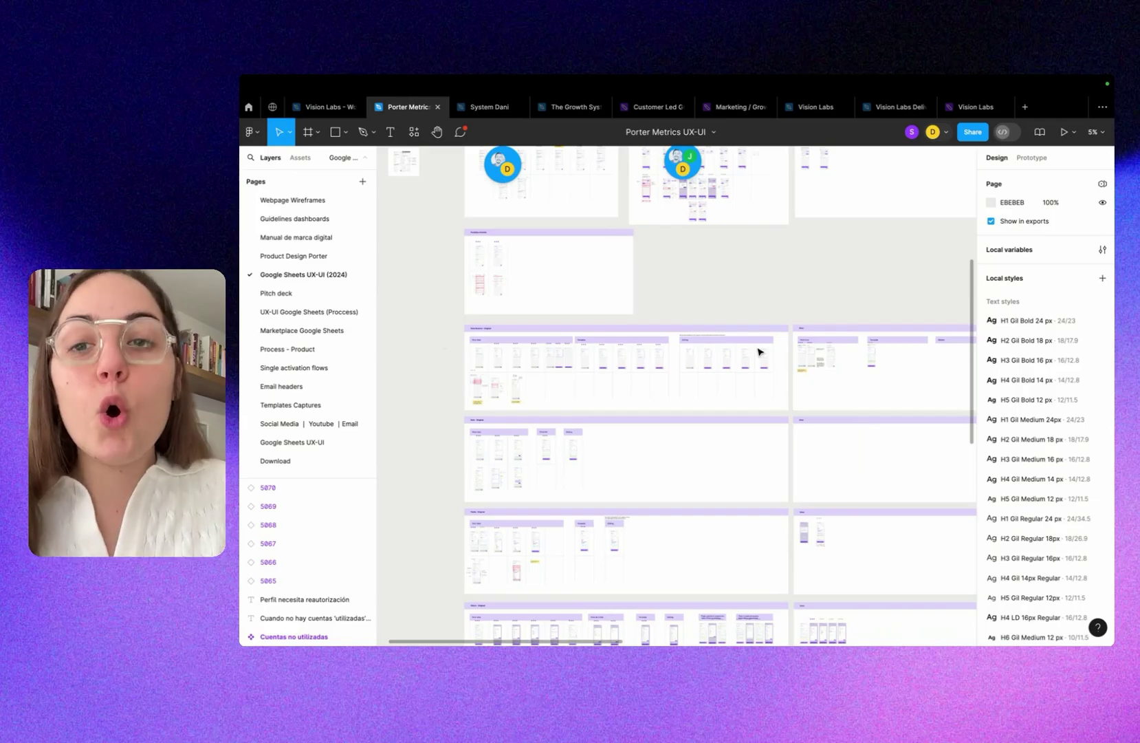
{"action": "scroll", "coordinate": [707, 381], "scroll_direction": "down", "scroll_amount": 2}
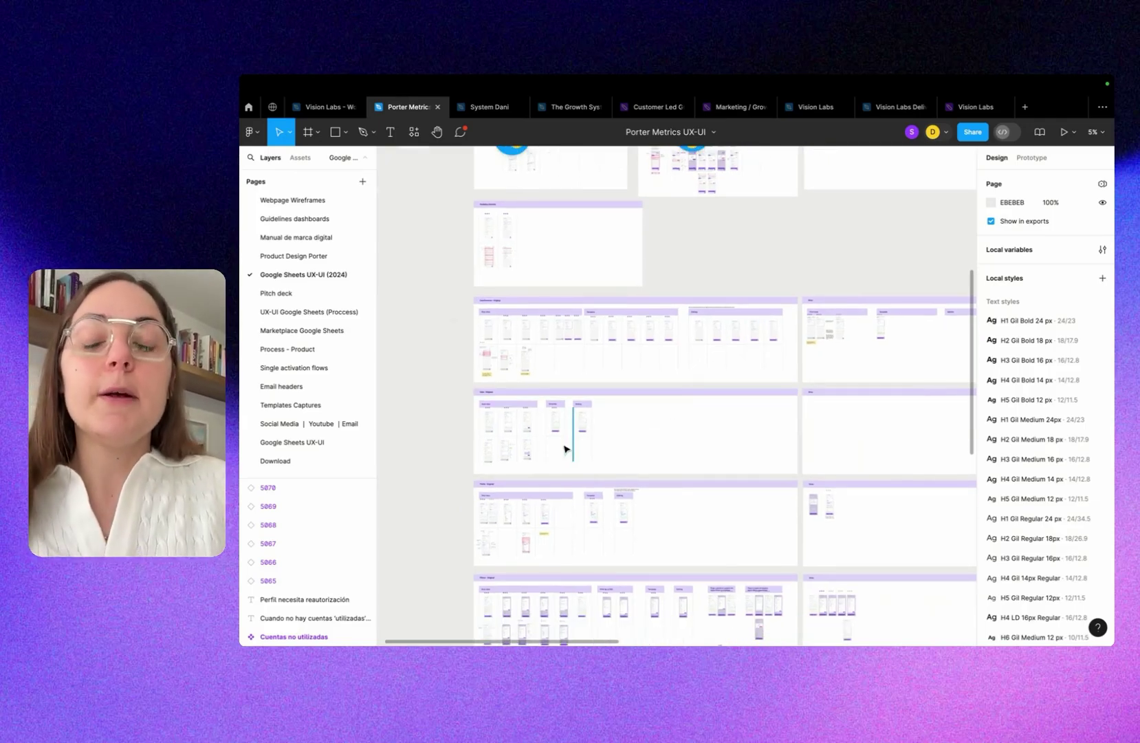
{"action": "scroll", "coordinate": [565, 447], "scroll_direction": "up", "scroll_amount": 6}
{"action": "scroll", "coordinate": [535, 461], "scroll_direction": "up", "scroll_amount": 15}
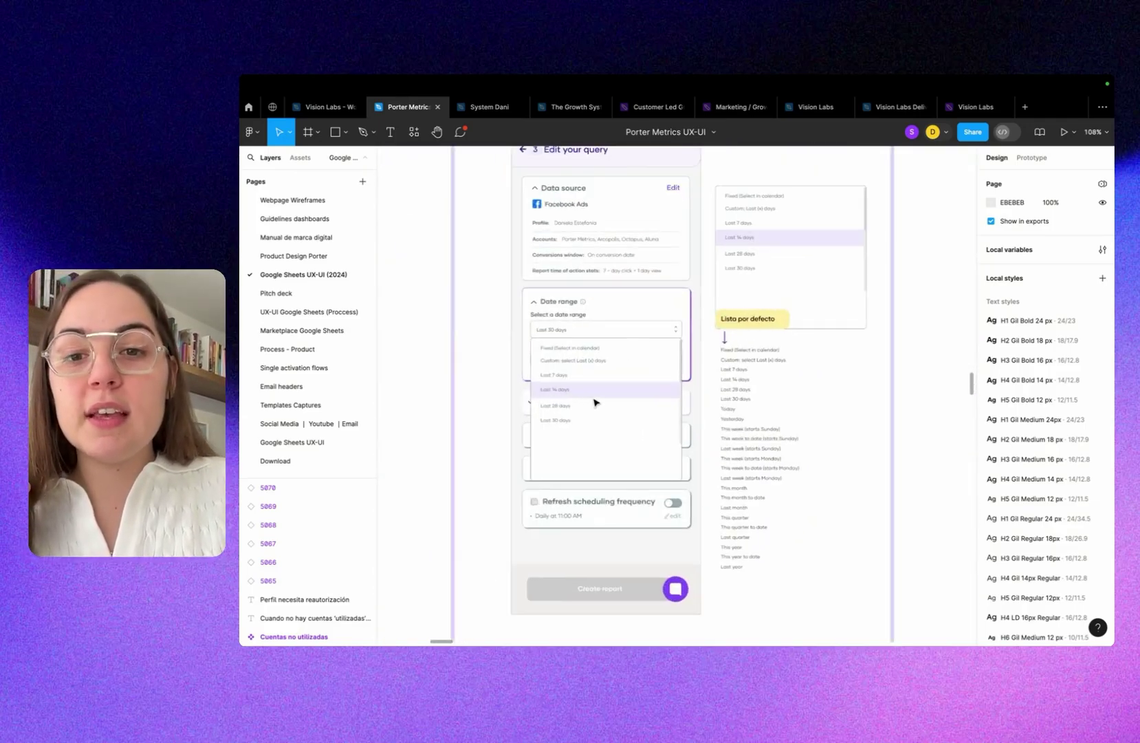
{"action": "scroll", "coordinate": [607, 396], "scroll_direction": "left", "scroll_amount": 5}
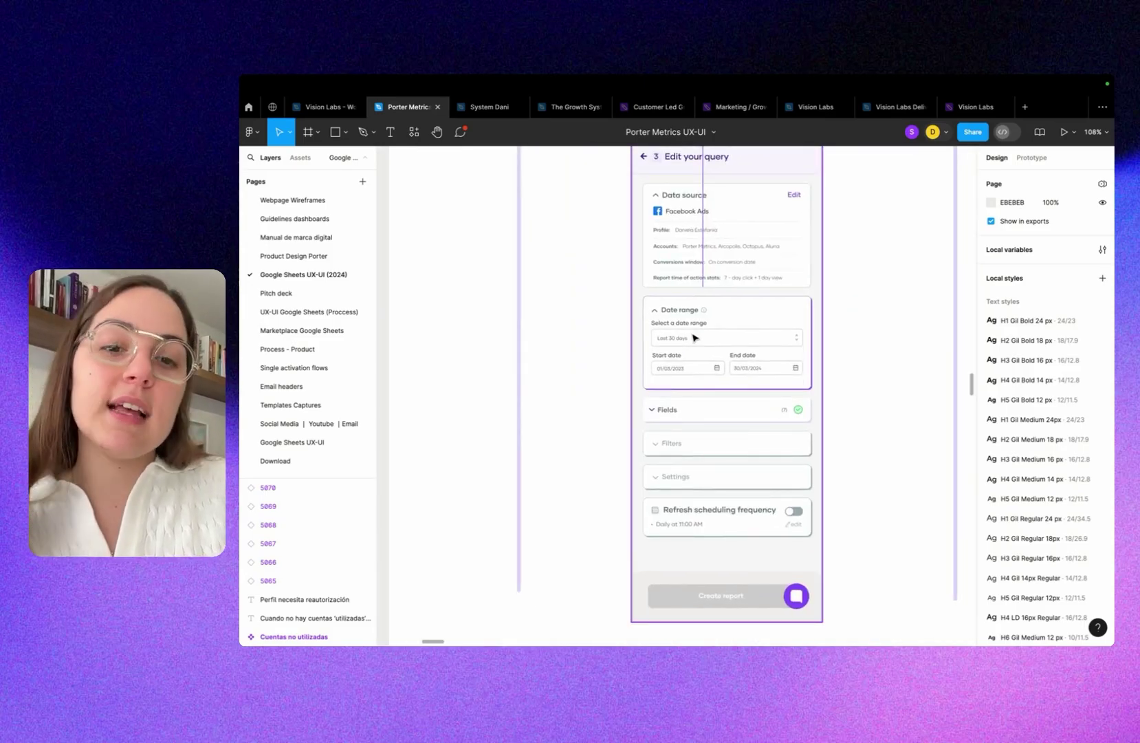
{"action": "scroll", "coordinate": [693, 337], "scroll_direction": "down", "scroll_amount": 5}
{"action": "scroll", "coordinate": [693, 337], "scroll_direction": "up", "scroll_amount": 10}
{"action": "scroll", "coordinate": [693, 337], "scroll_direction": "down", "scroll_amount": 3}
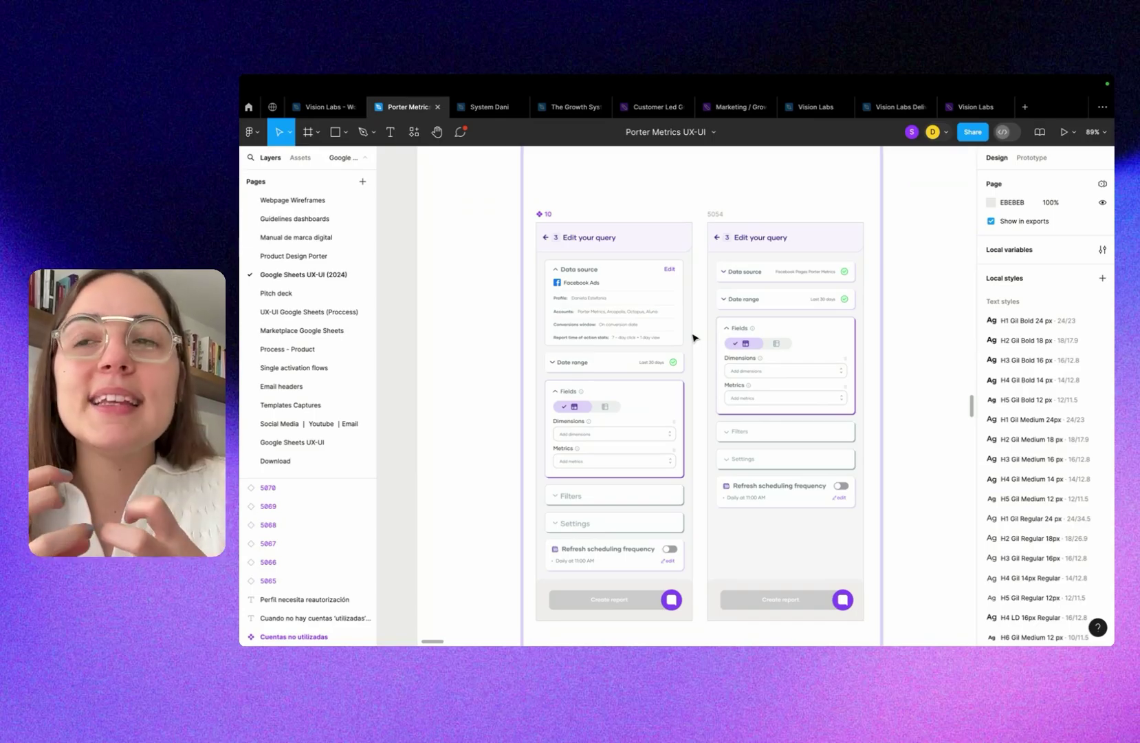
{"action": "scroll", "coordinate": [693, 337], "scroll_direction": "down", "scroll_amount": 10}
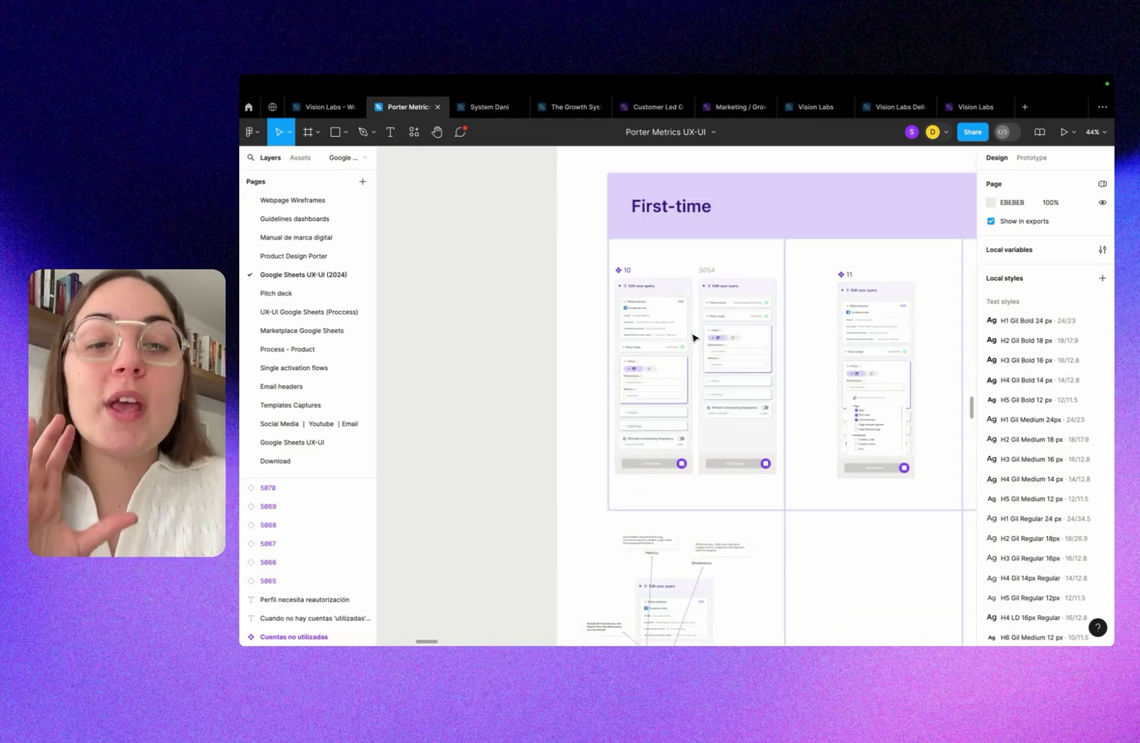
{"action": "scroll", "coordinate": [631, 335], "scroll_direction": "right", "scroll_amount": 3}
{"action": "scroll", "coordinate": [631, 335], "scroll_direction": "down", "scroll_amount": 2}
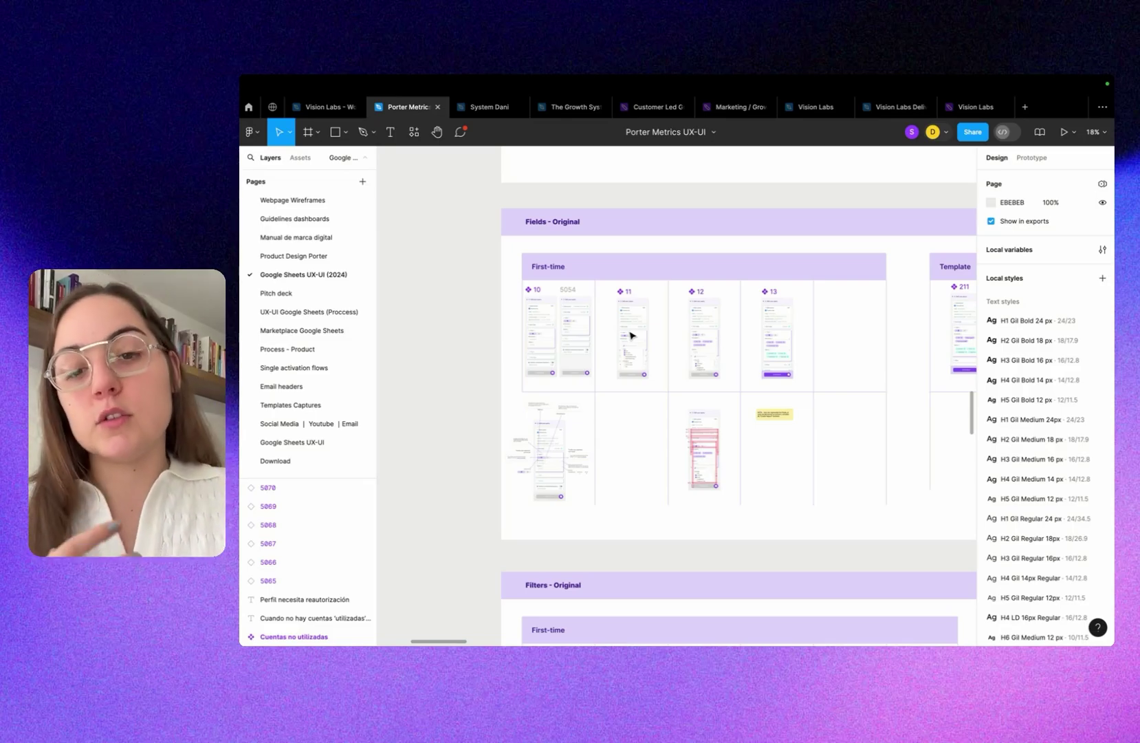
{"action": "scroll", "coordinate": [631, 335], "scroll_direction": "up", "scroll_amount": 3}
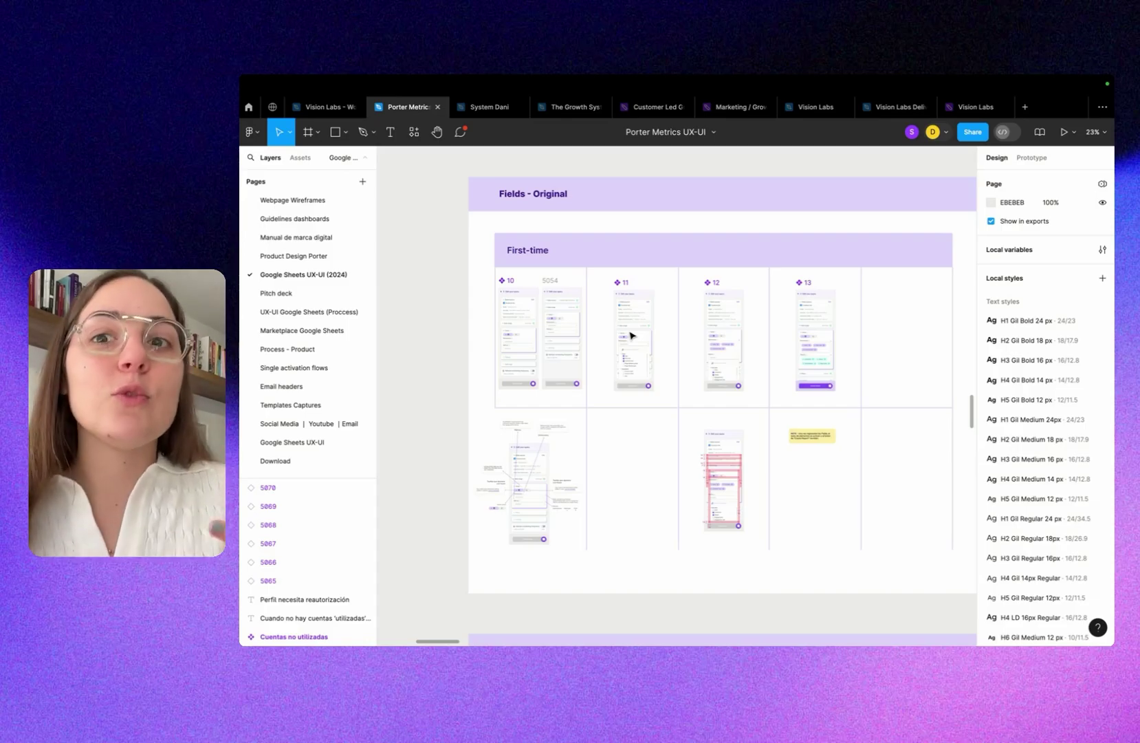
{"action": "scroll", "coordinate": [631, 335], "scroll_direction": "down", "scroll_amount": 10}
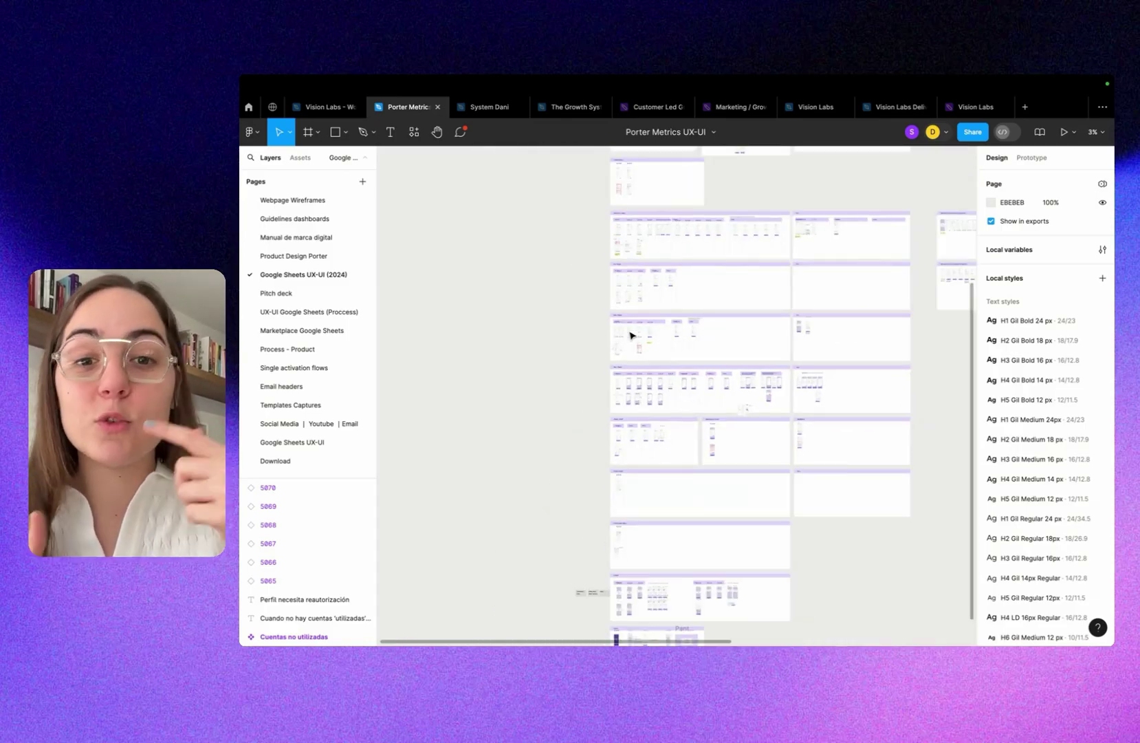
{"action": "scroll", "coordinate": [631, 335], "scroll_direction": "right", "scroll_amount": 5}
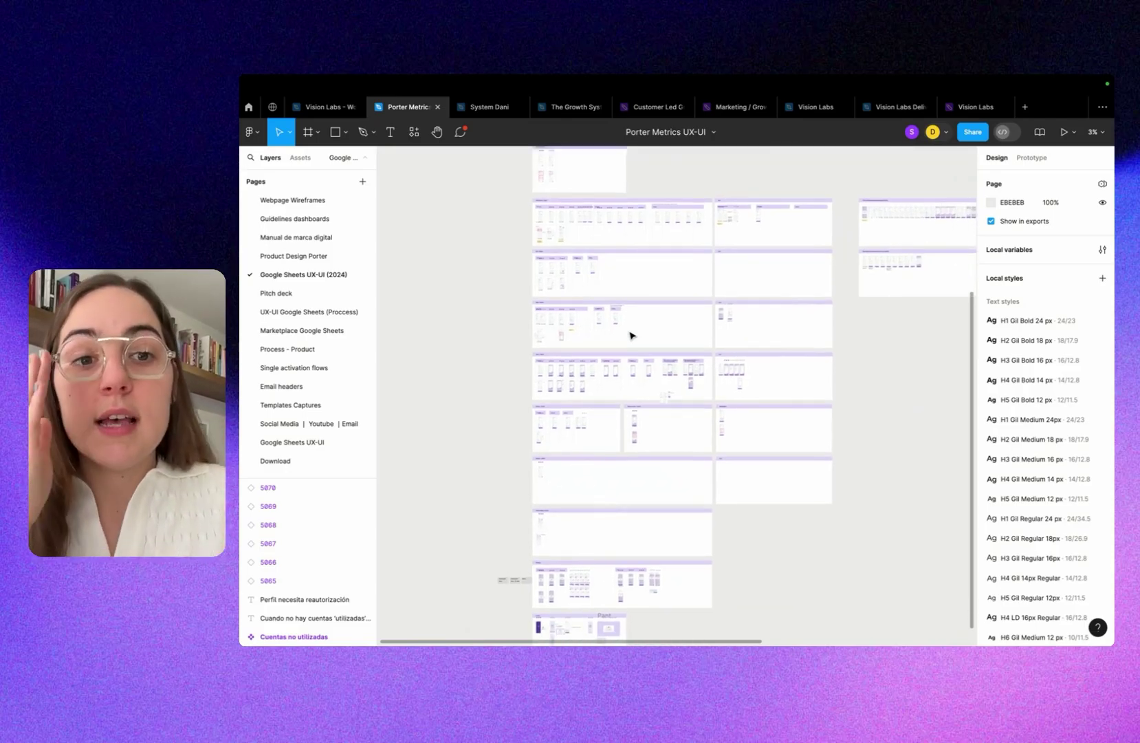
{"action": "scroll", "coordinate": [539, 283], "scroll_direction": "right", "scroll_amount": 10}
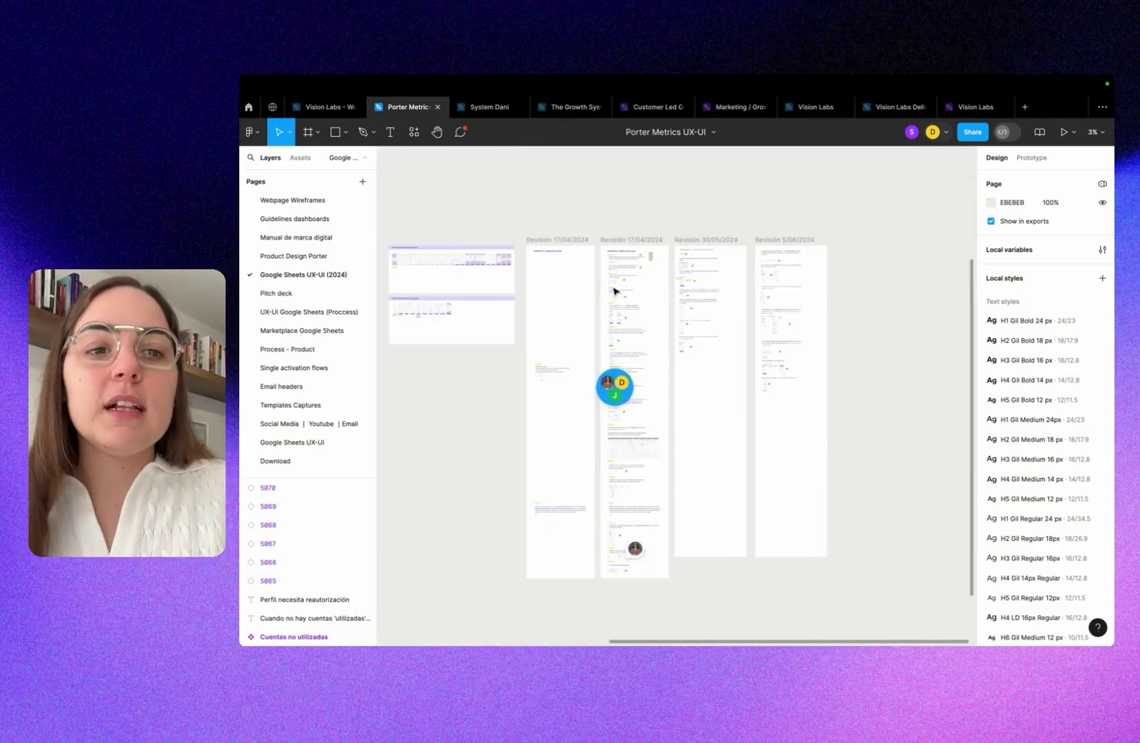
{"action": "scroll", "coordinate": [608, 232], "scroll_direction": "up", "scroll_amount": 5}
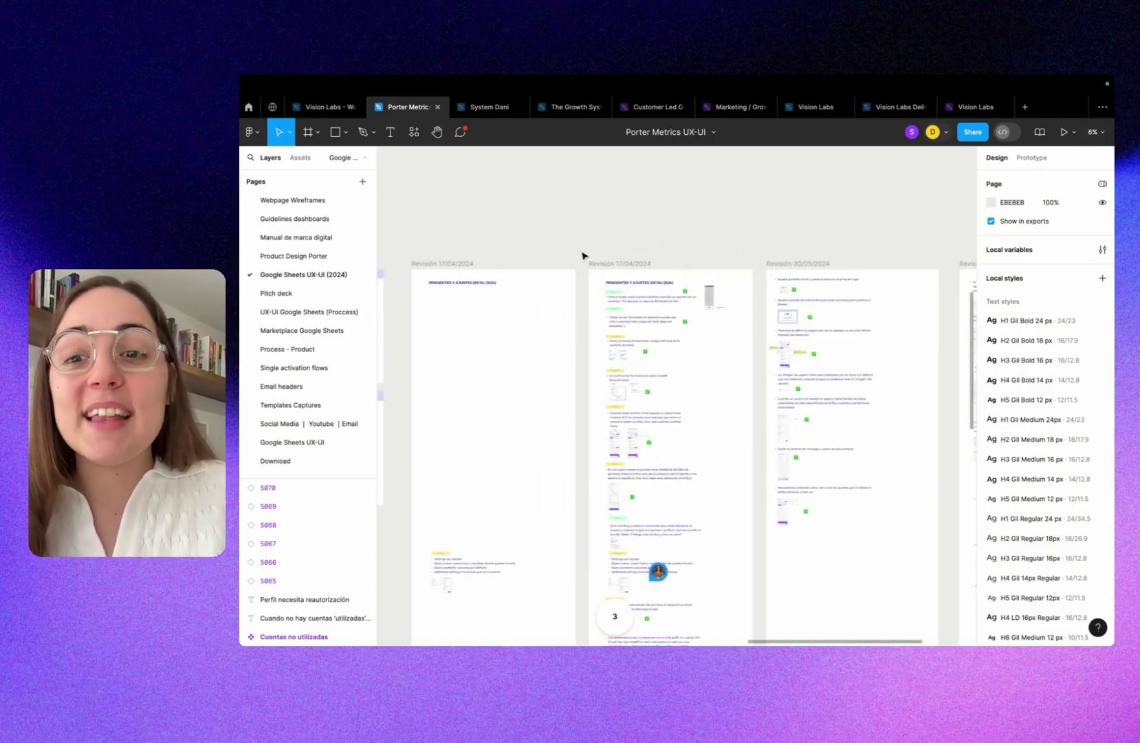
{"action": "scroll", "coordinate": [532, 275], "scroll_direction": "right", "scroll_amount": 10}
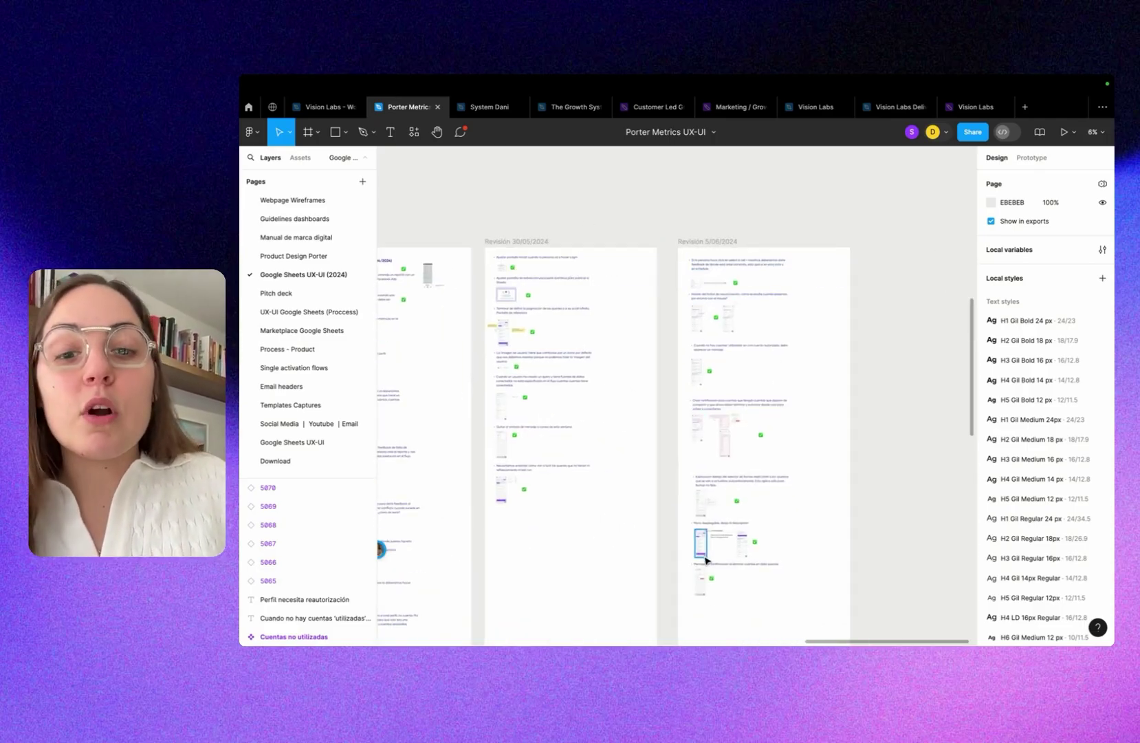
{"action": "scroll", "coordinate": [712, 611], "scroll_direction": "down", "scroll_amount": 5}
{"action": "scroll", "coordinate": [711, 612], "scroll_direction": "left", "scroll_amount": 4}
{"action": "scroll", "coordinate": [768, 403], "scroll_direction": "up", "scroll_amount": 5}
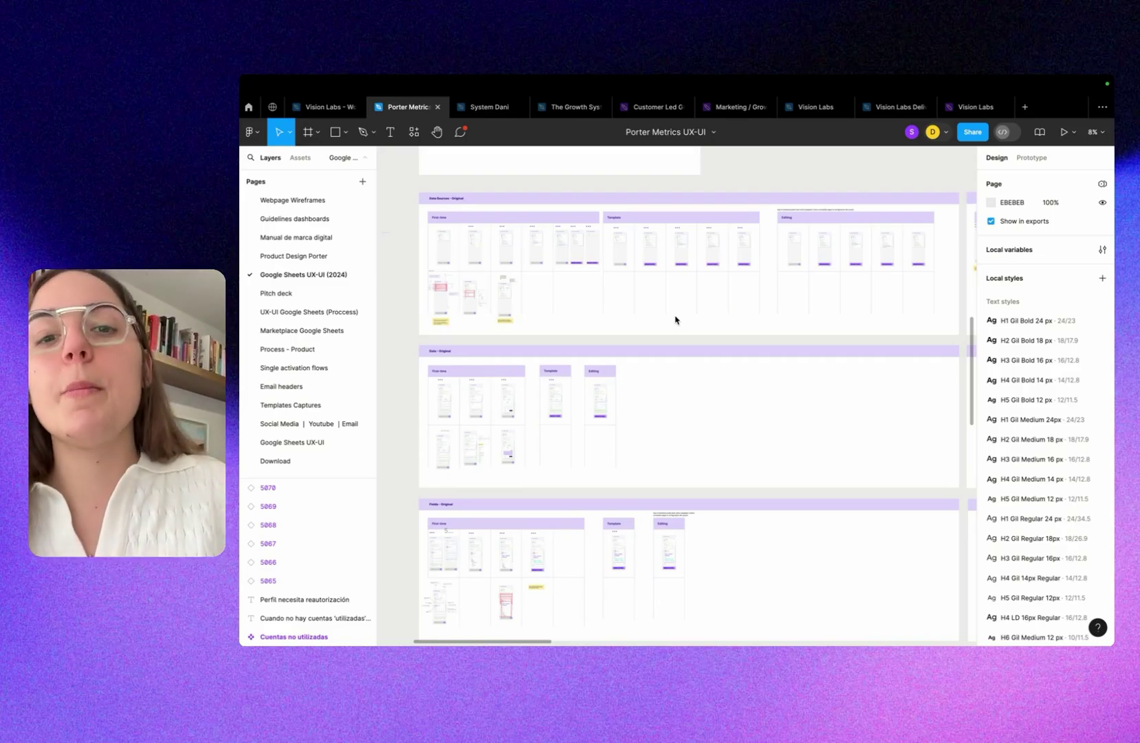
{"action": "scroll", "coordinate": [570, 310], "scroll_direction": "up", "scroll_amount": 5}
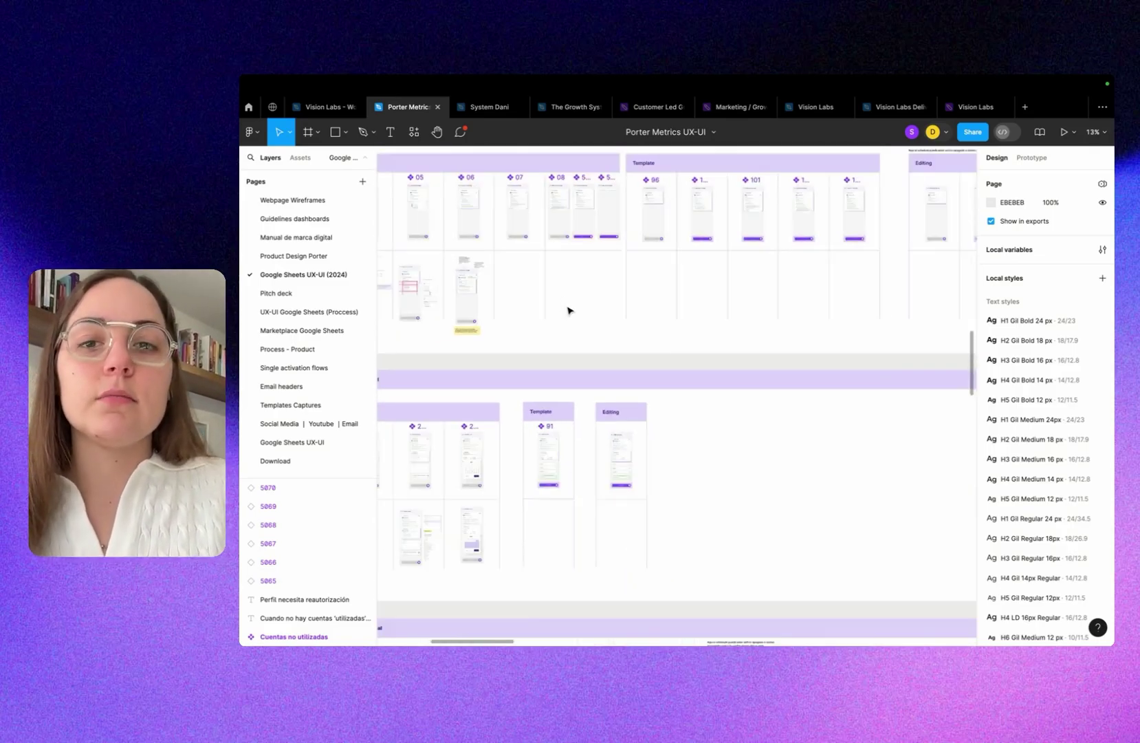
{"action": "scroll", "coordinate": [569, 310], "scroll_direction": "up", "scroll_amount": 2}
{"action": "scroll", "coordinate": [569, 309], "scroll_direction": "left", "scroll_amount": 1}
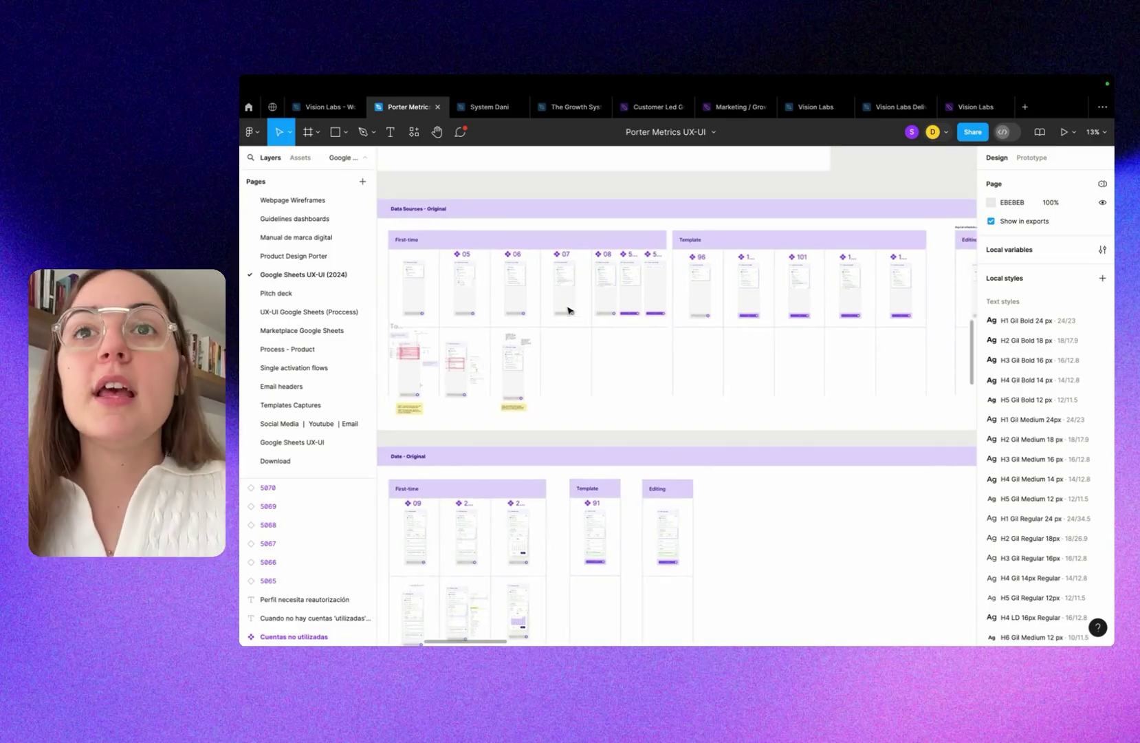